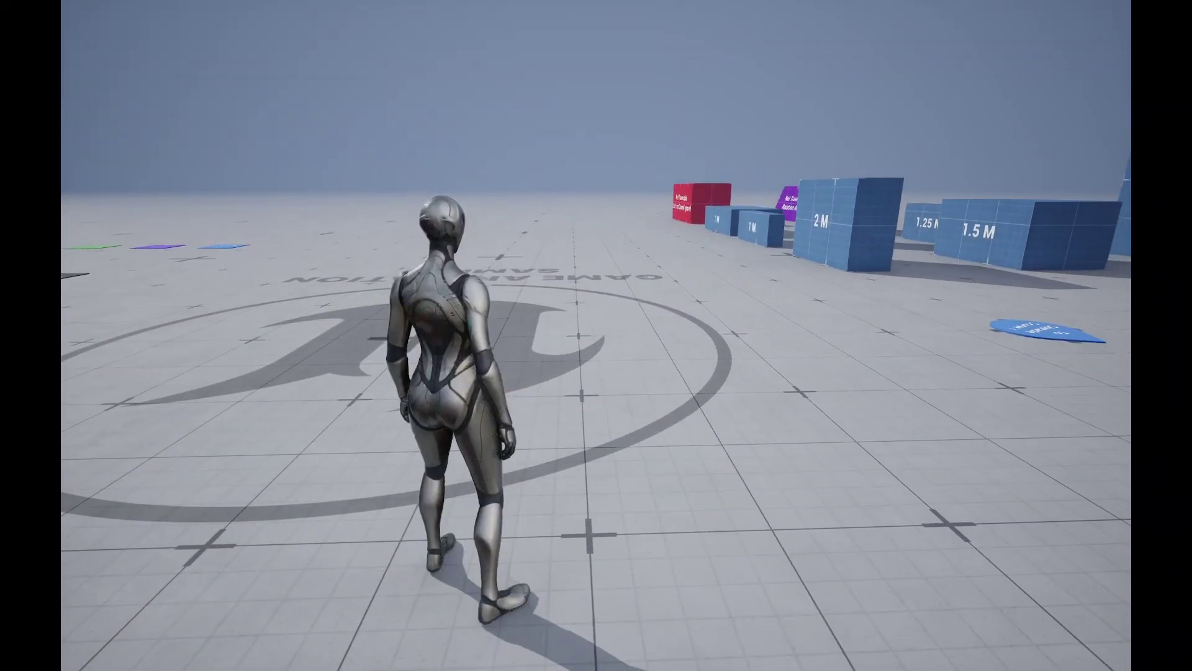
# Preview overlay poses and held items on different characters while the level is running.
pyautogui.press('q')
pyautogui.press('q')
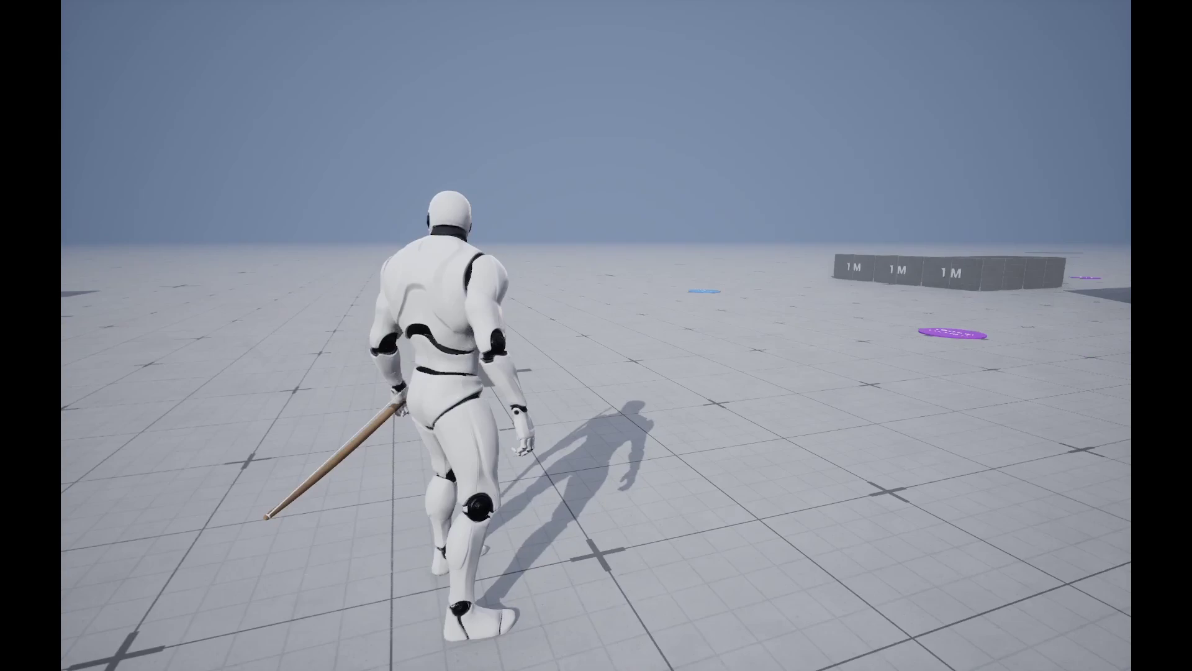
pyautogui.rightClick(596, 336)
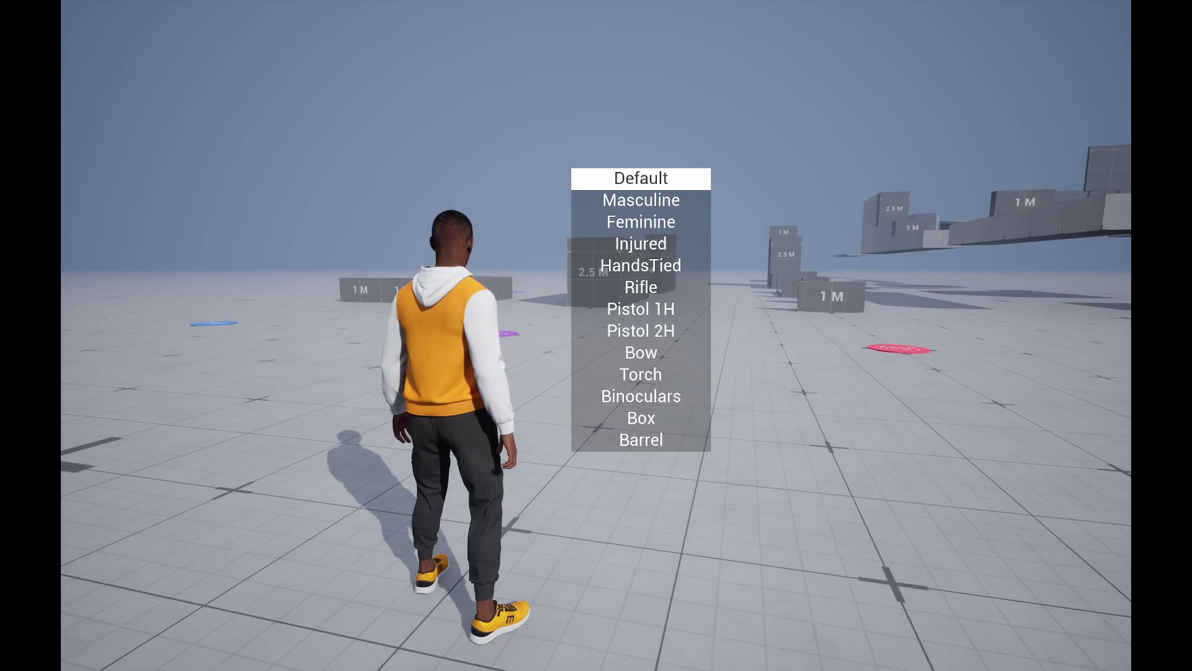
# Equip the orange mannequin with the Torch overlay, try running with it, and end the play session.
pyautogui.press('q')
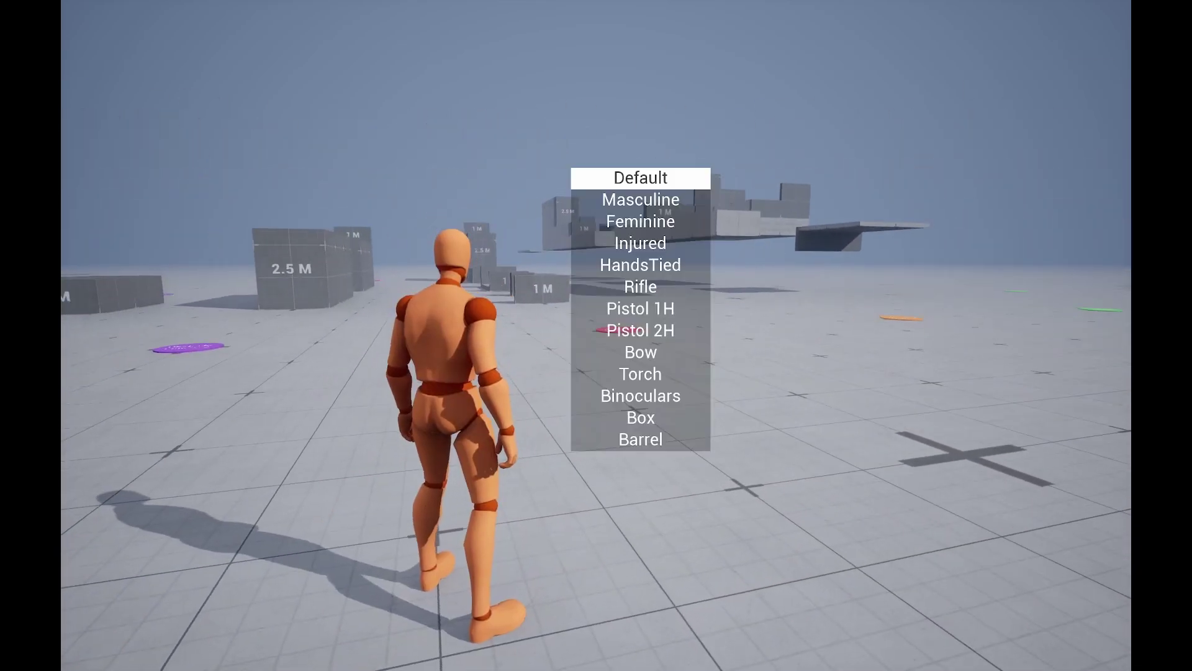
pyautogui.scroll(-5, 641, 309)
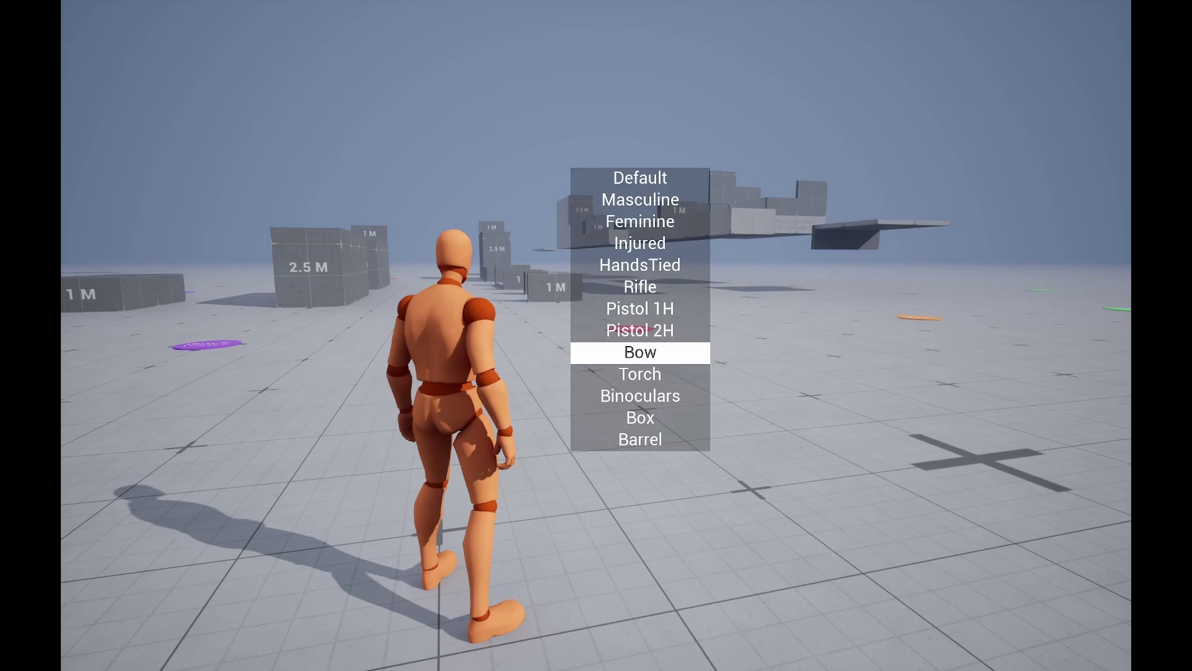
pyautogui.press('q')
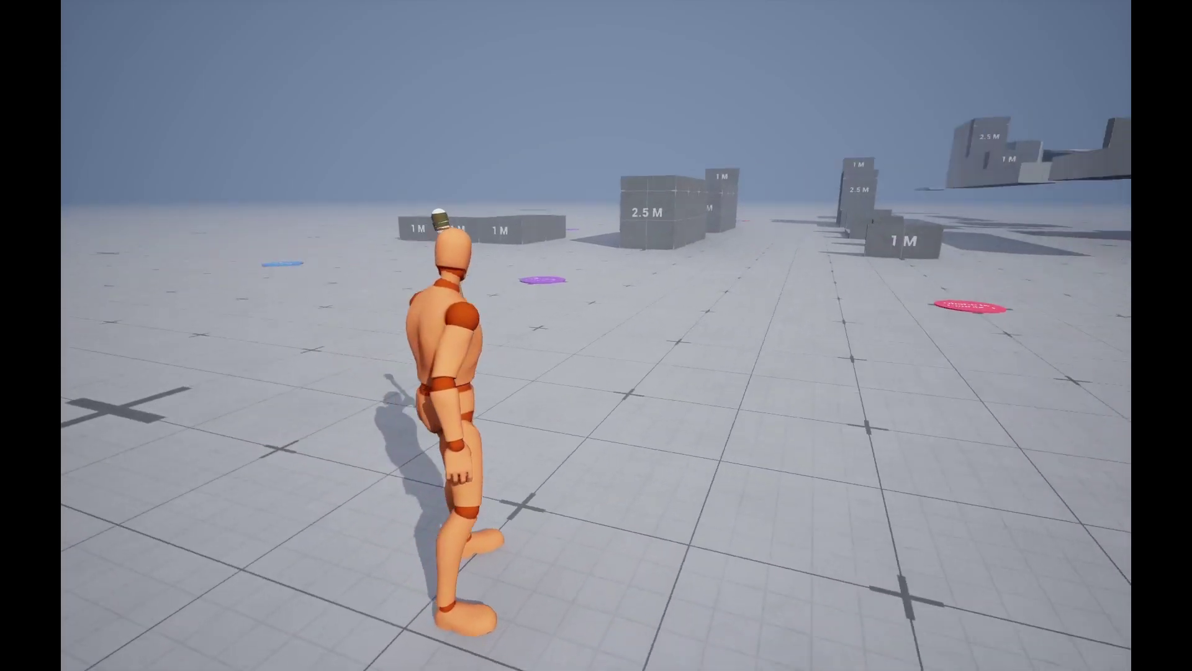
pyautogui.press('w')
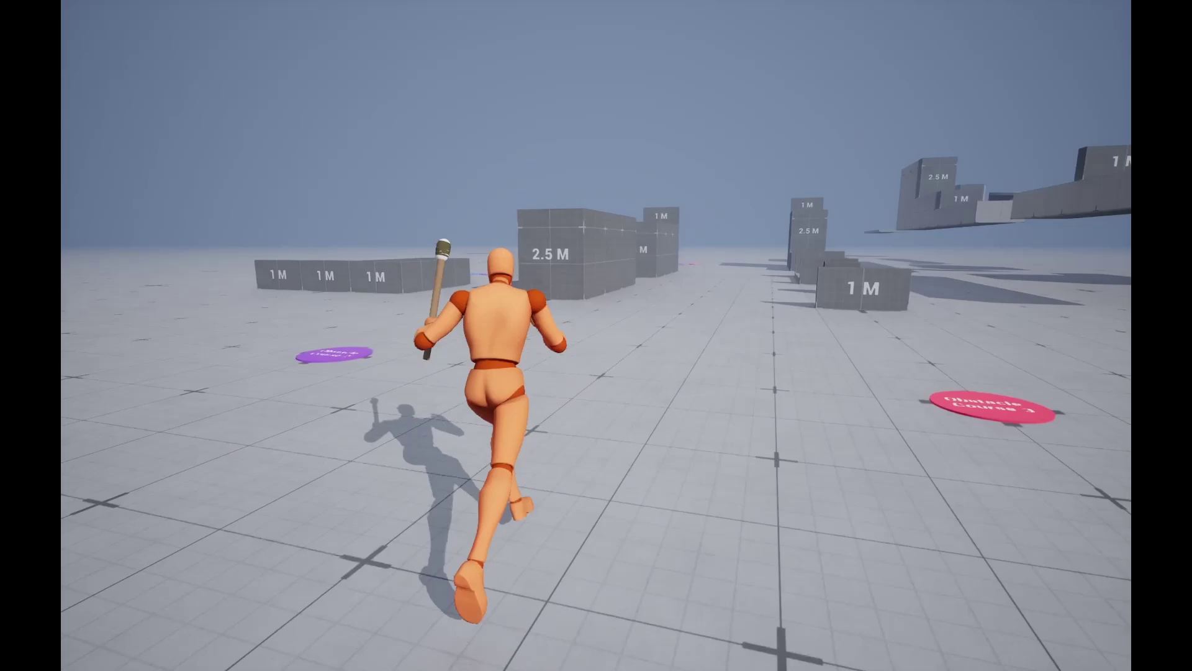
pyautogui.press('F11')
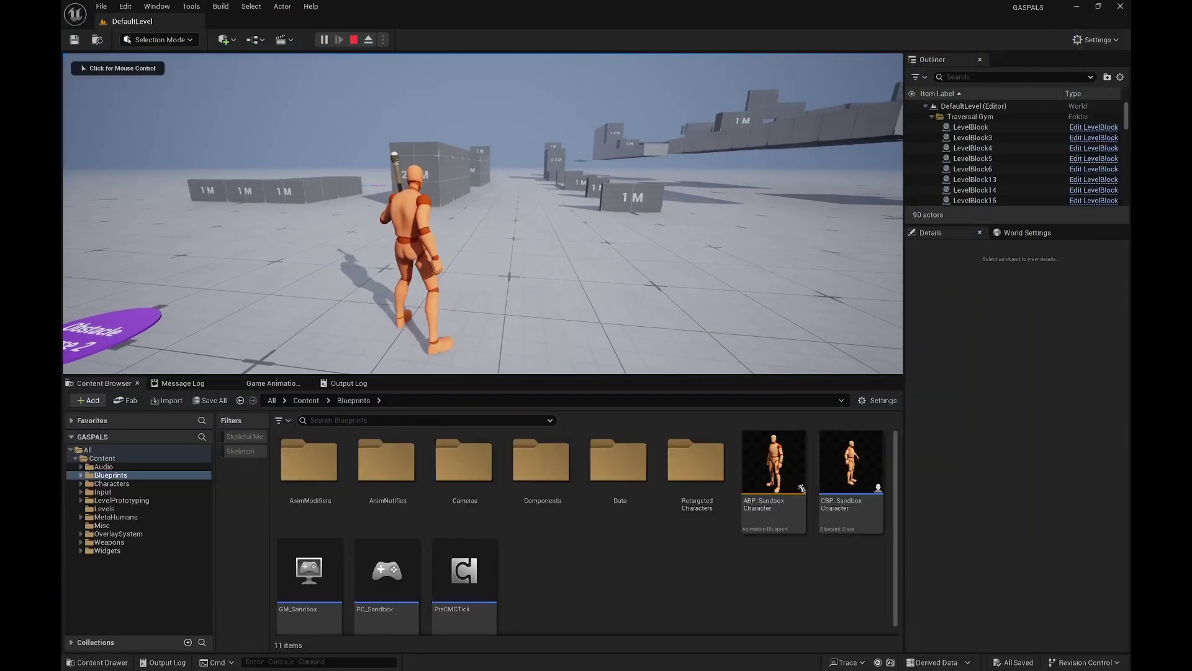
pyautogui.press('Escape')
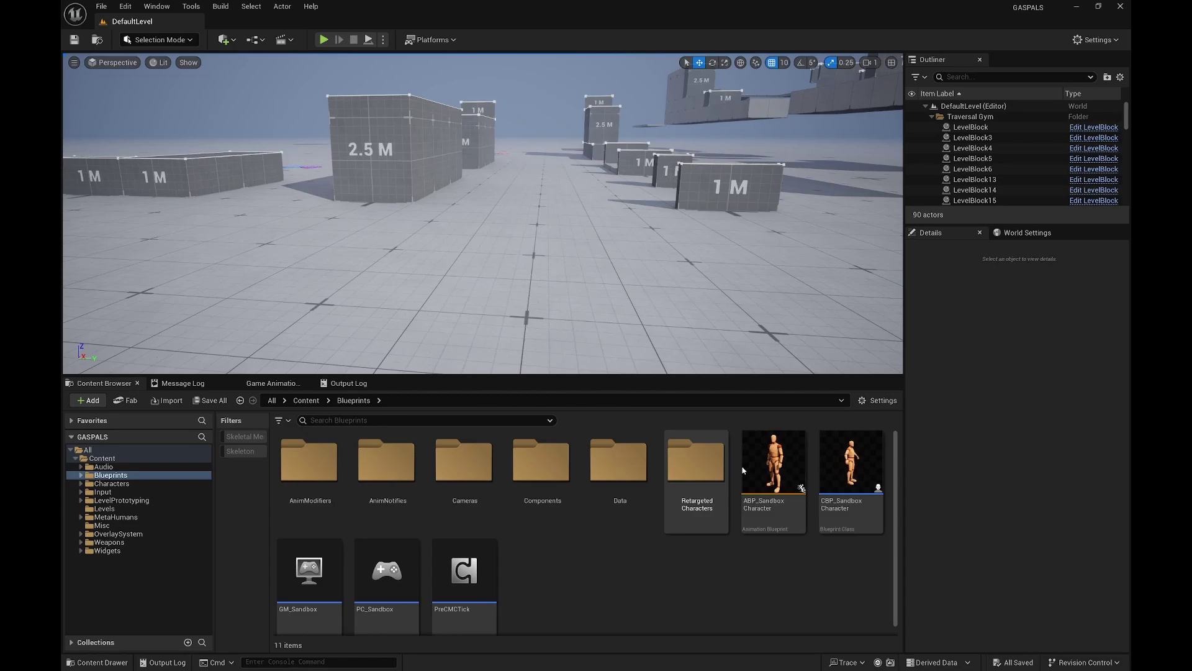
# Open the SK_UE4_Mannequin skeleton from Content/Characters/UE4_Mannequin/Meshes.
pyautogui.click(306, 401)
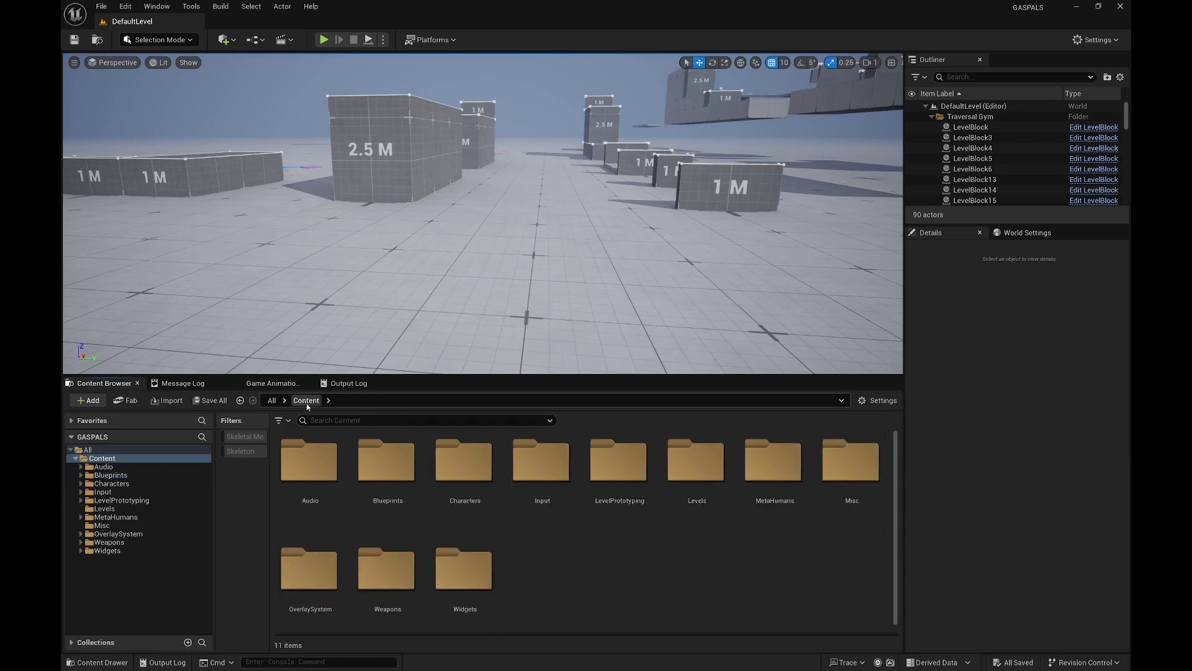
pyautogui.doubleClick(479, 470)
pyautogui.doubleClick(309, 463)
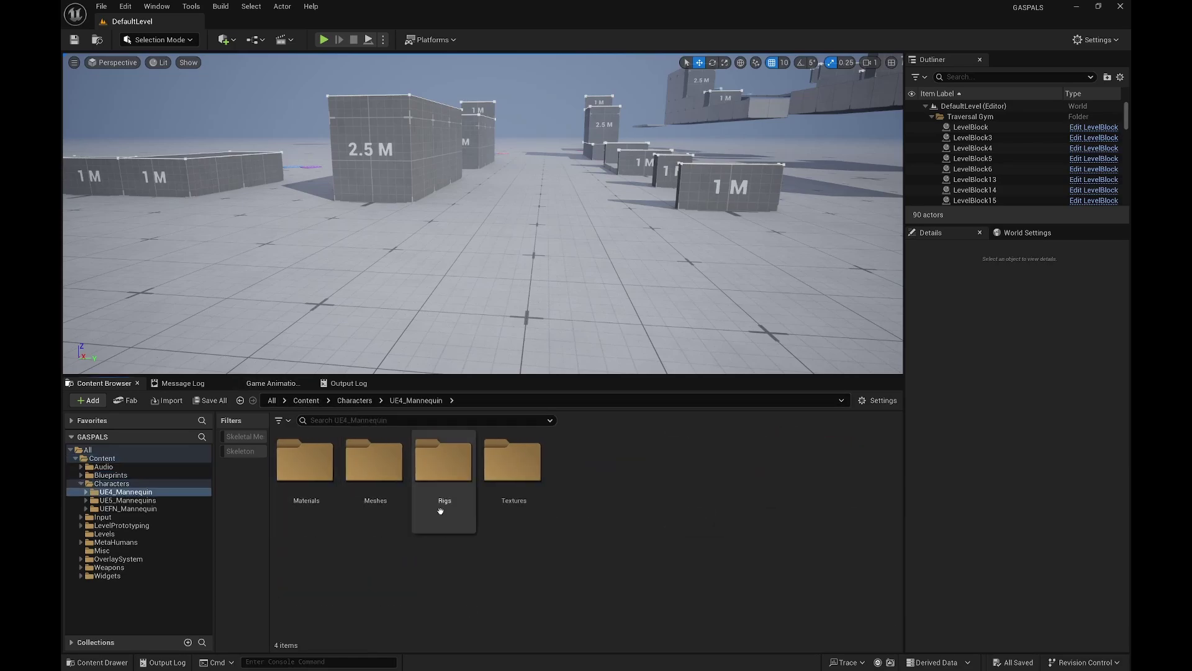
pyautogui.doubleClick(443, 465)
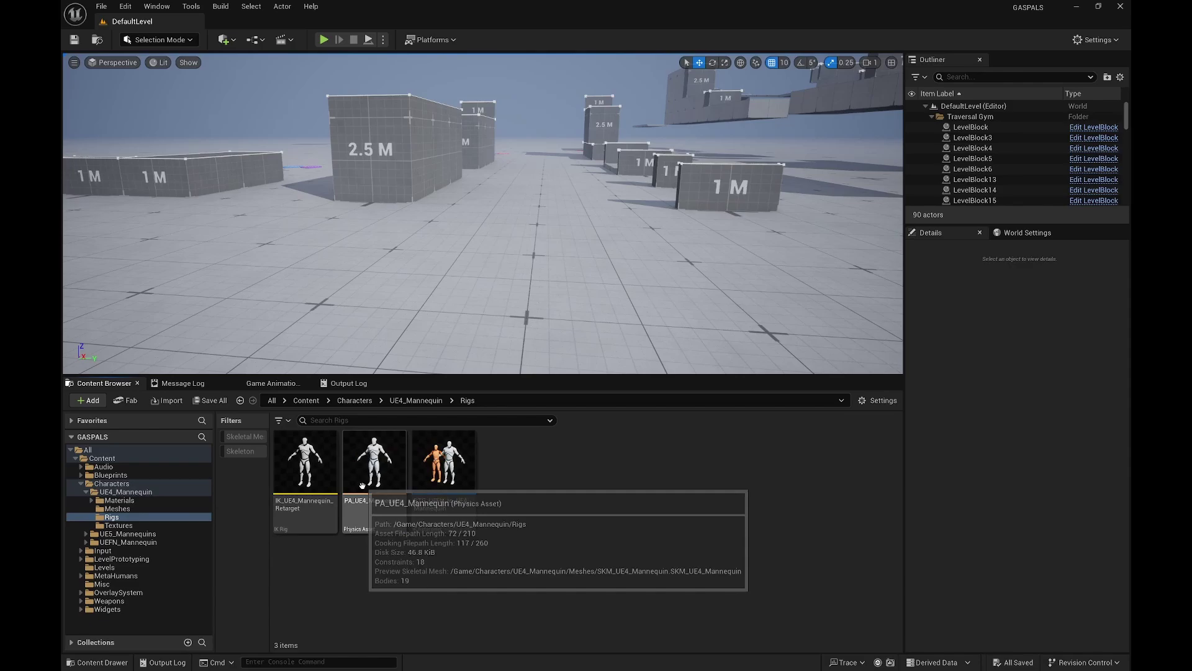
pyautogui.click(416, 401)
pyautogui.doubleClick(374, 466)
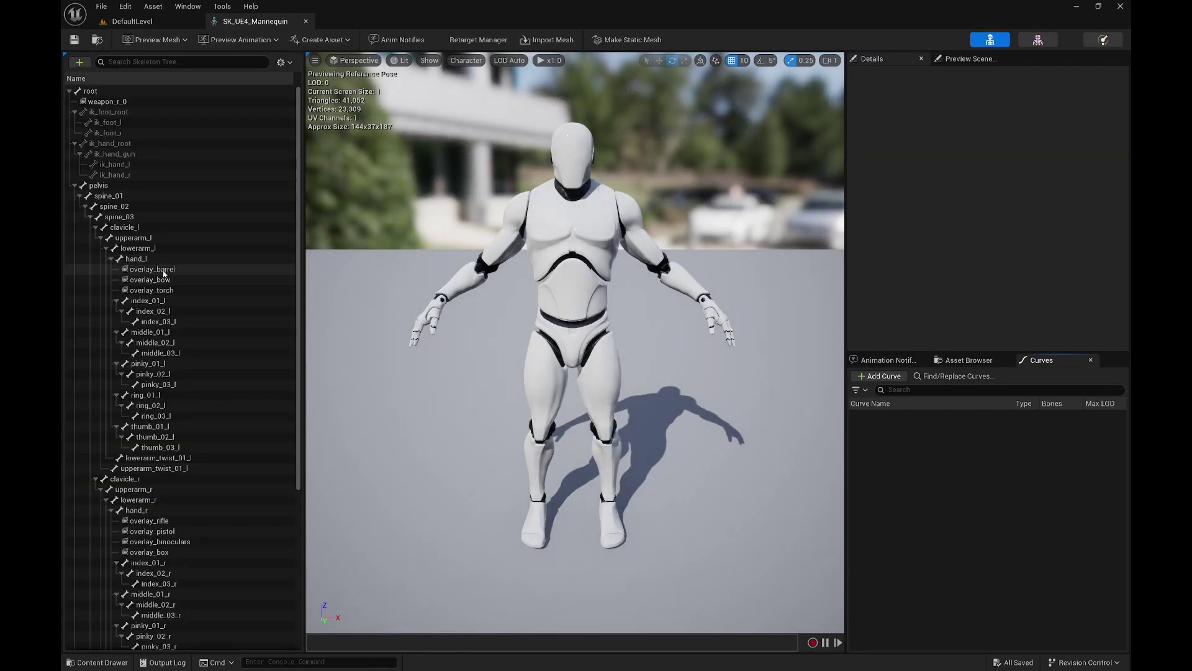
# Examine the overlay sockets under hand_l (barrel, bow, torch) and hand_r (rifle, pistol, binoculars, box).
pyautogui.click(165, 272)
pyautogui.keyDown('shift'); pyautogui.click(165, 290); pyautogui.keyUp('shift')
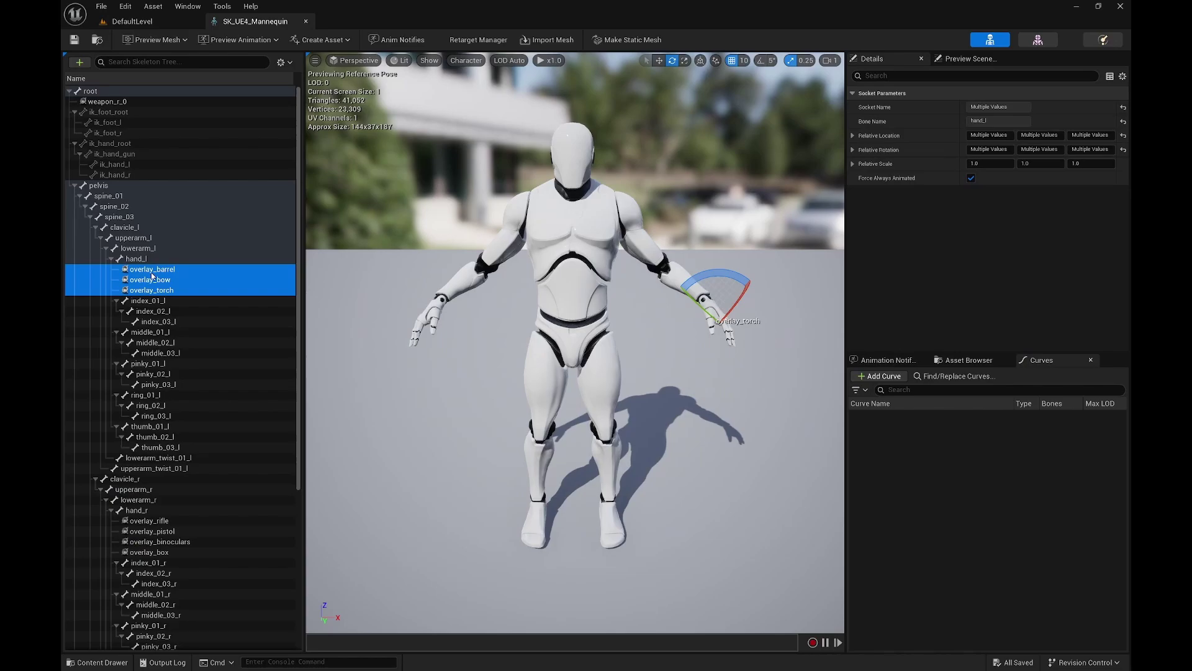
pyautogui.click(150, 281)
pyautogui.click(151, 290)
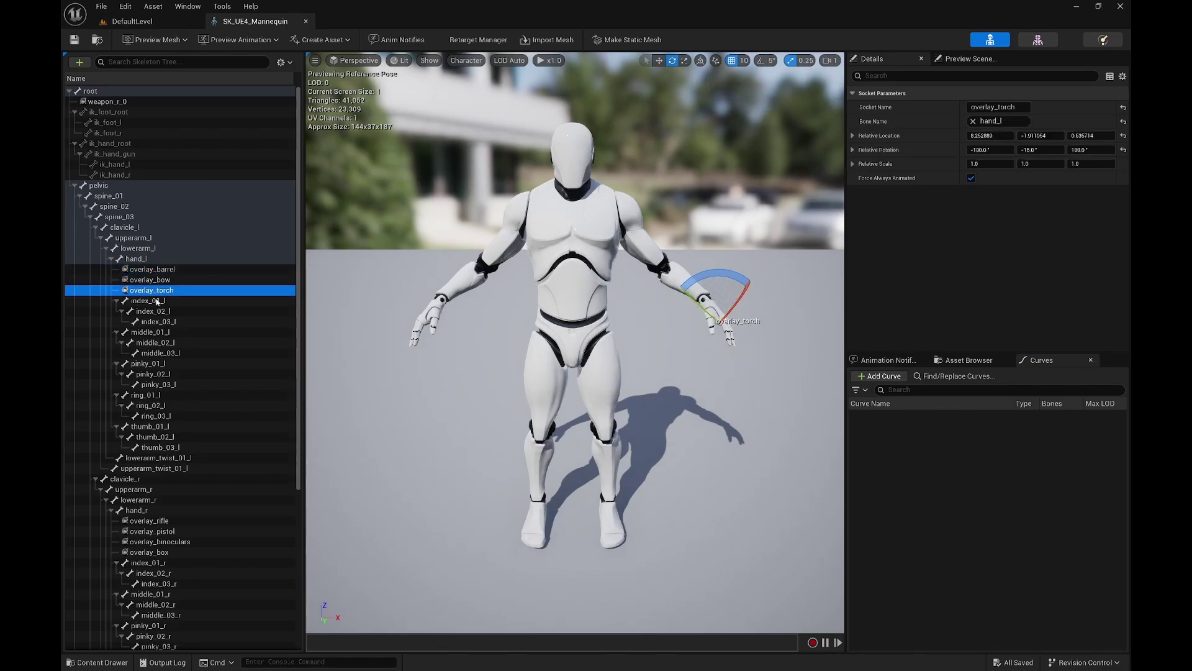
pyautogui.scroll(-3, 160, 340)
pyautogui.click(160, 339)
pyautogui.keyDown('shift'); pyautogui.click(163, 367); pyautogui.keyUp('shift')
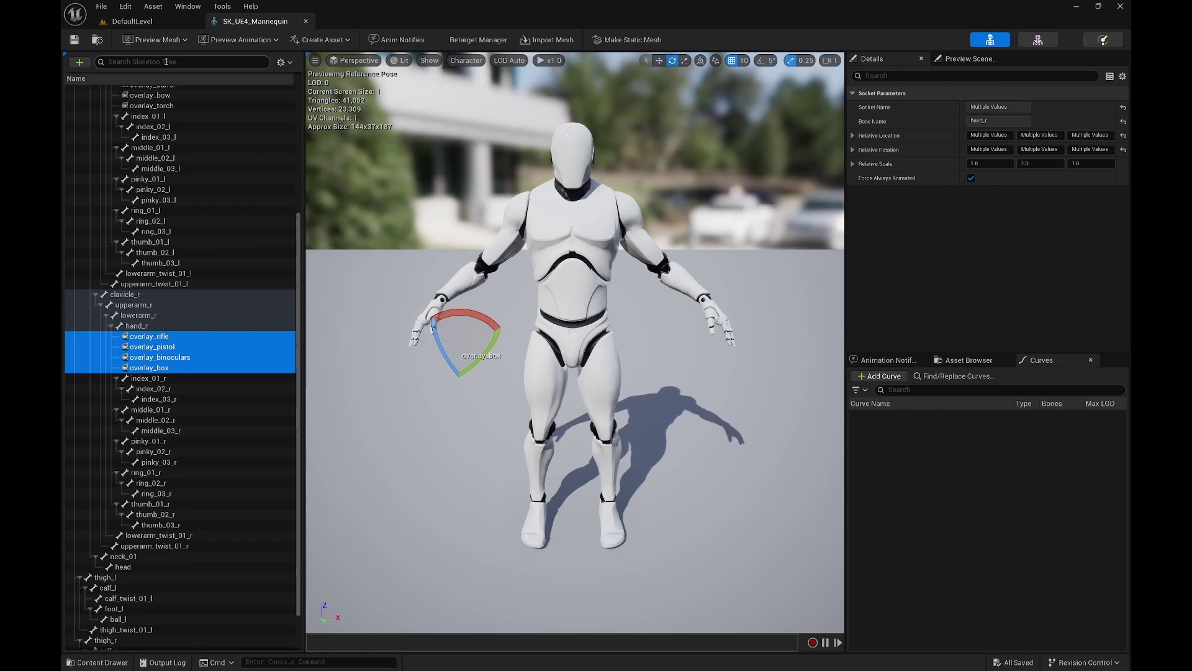
# Return to DefaultLevel, show the Characters folder, and play the level in full screen with the mannequin running forward.
pyautogui.click(123, 23)
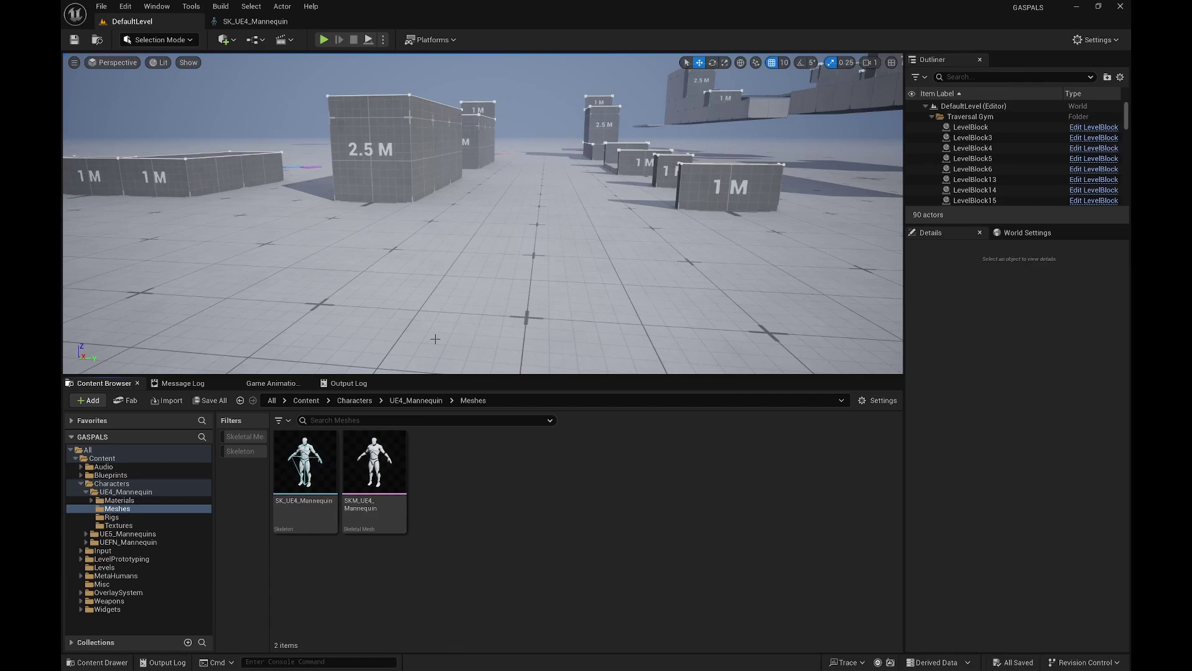
pyautogui.click(415, 400)
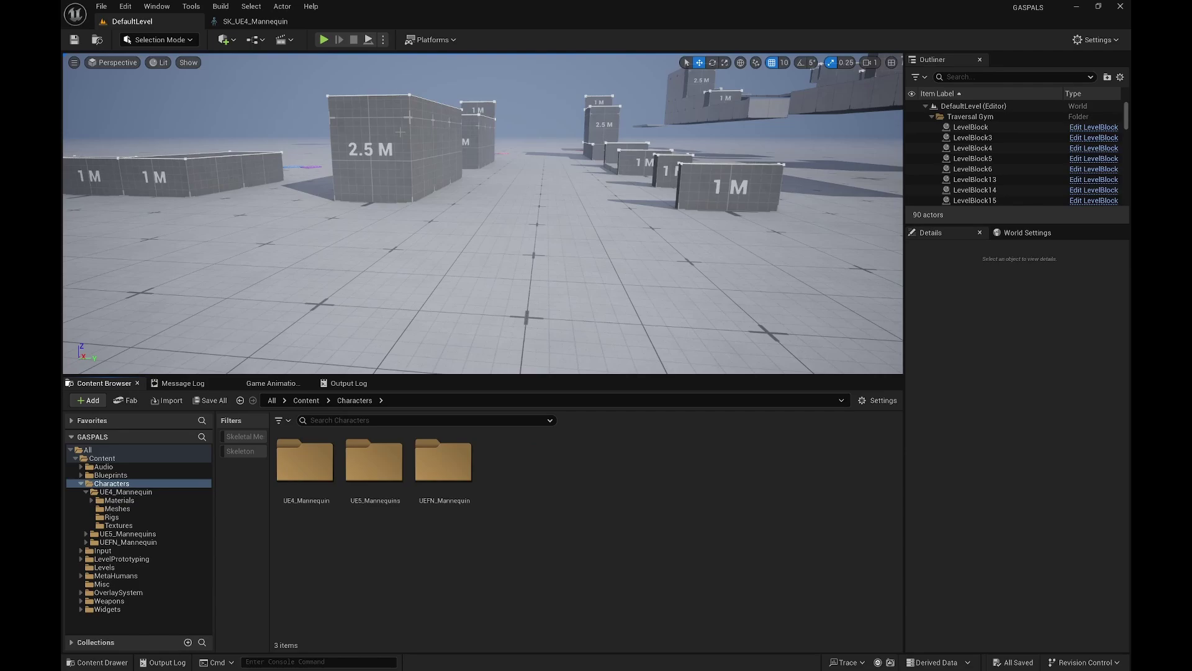
pyautogui.click(324, 39)
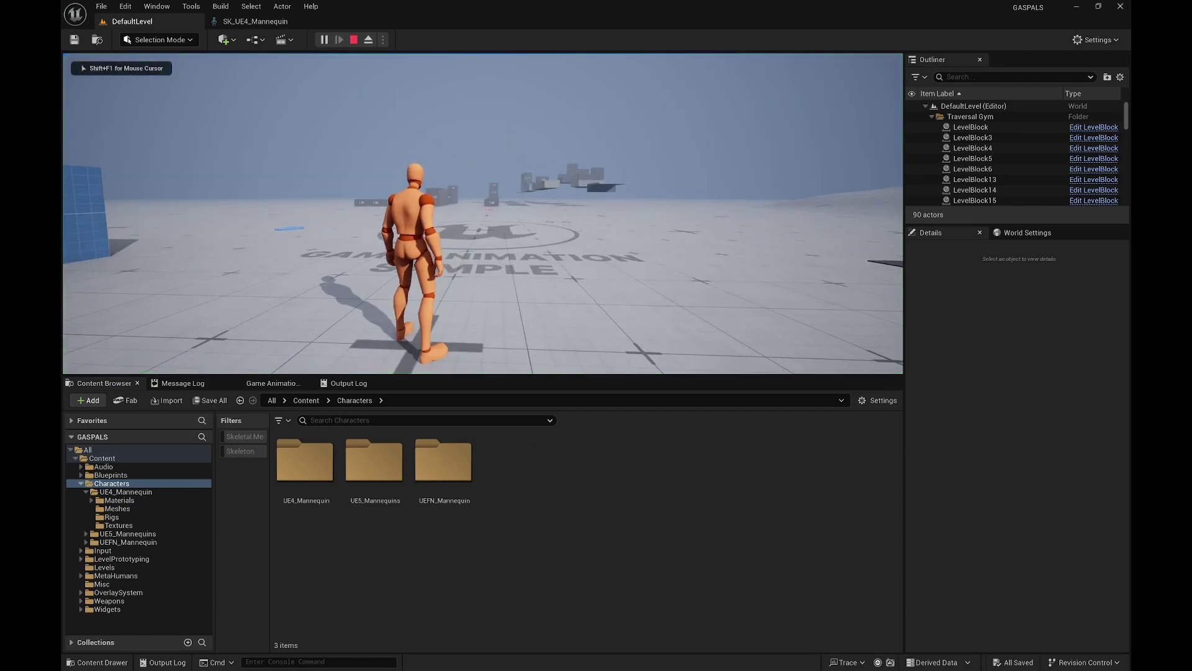
pyautogui.press('F11')
pyautogui.press('w')
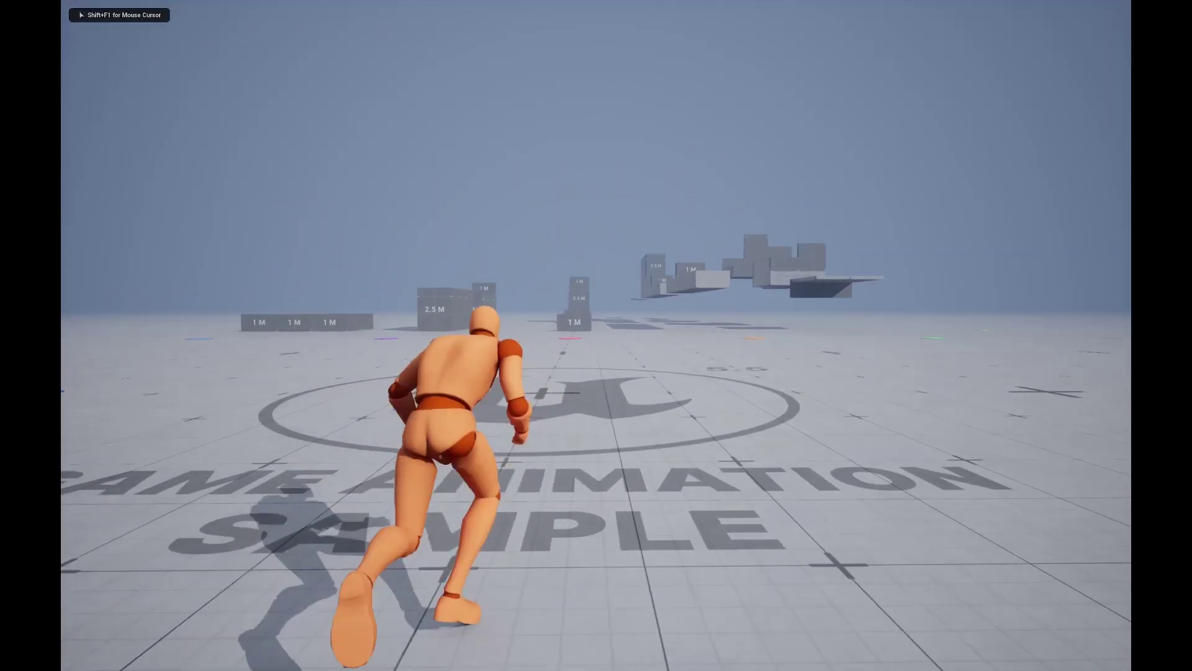
# Try a weapon overlay on the orange mannequin, and equip the silver mannequin with the Rifle overlay.
pyautogui.press('q')
pyautogui.scroll(-5, 596, 335)
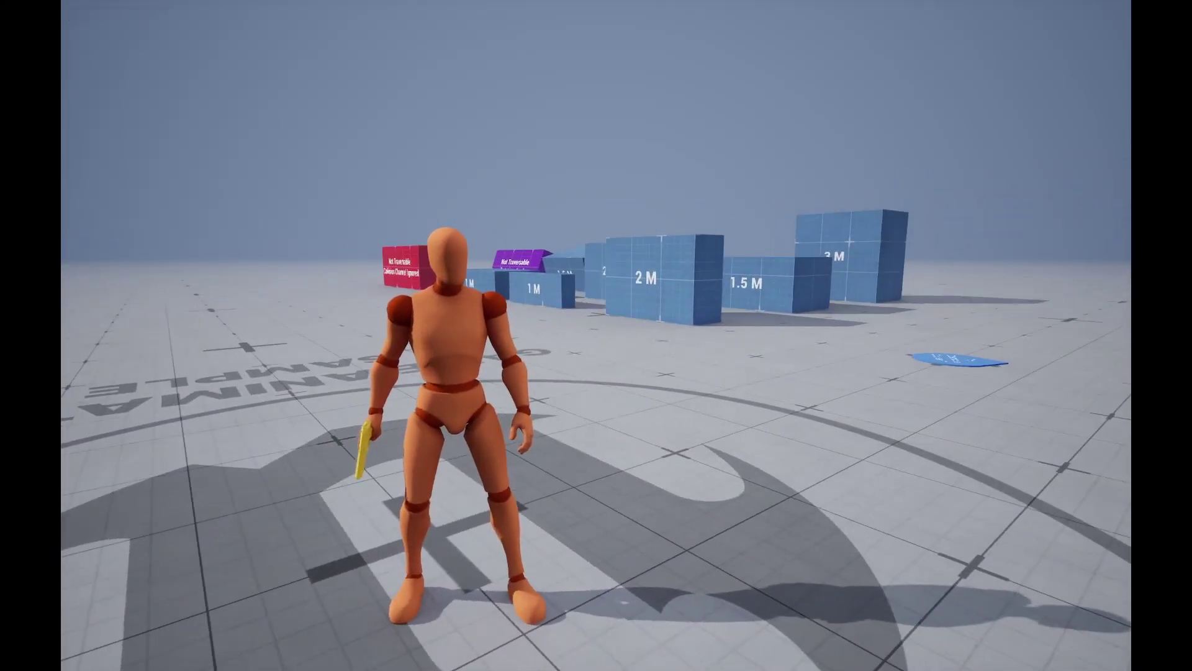
pyautogui.press('q')
pyautogui.press('q')
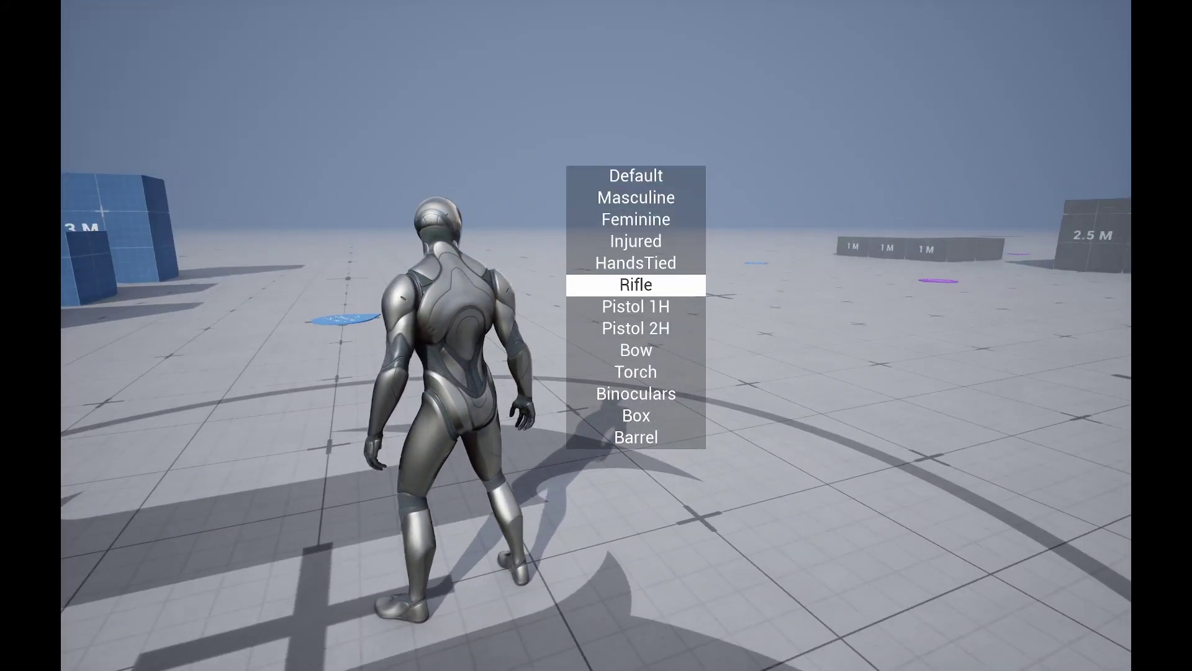
# Test the rifle-carrying silver mannequin by running, crouching, jumping and climbing through the grey obstacle blocks.
pyautogui.press('w')
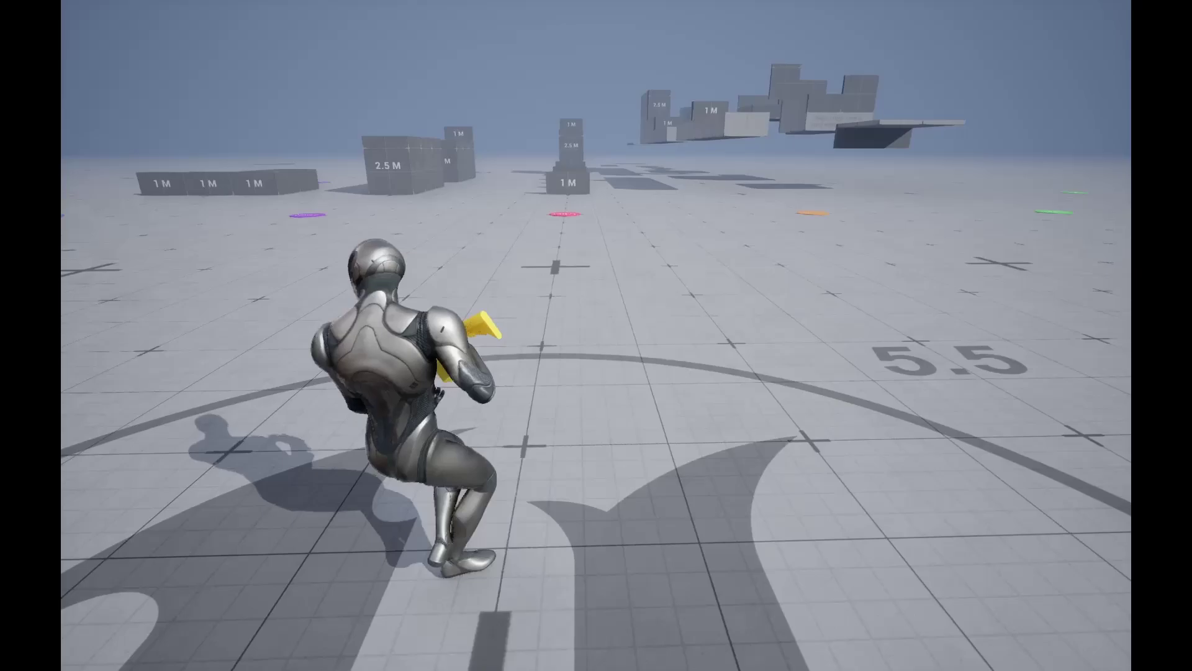
pyautogui.press('c')
pyautogui.press('w')
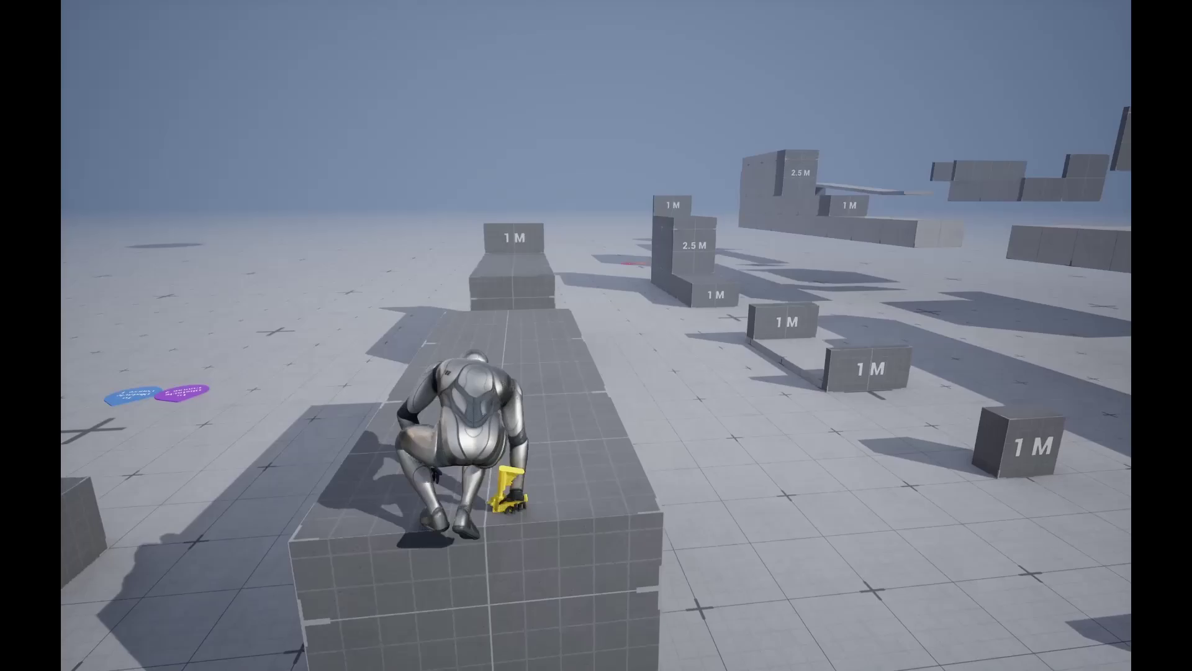
pyautogui.press('w')
pyautogui.press('space')
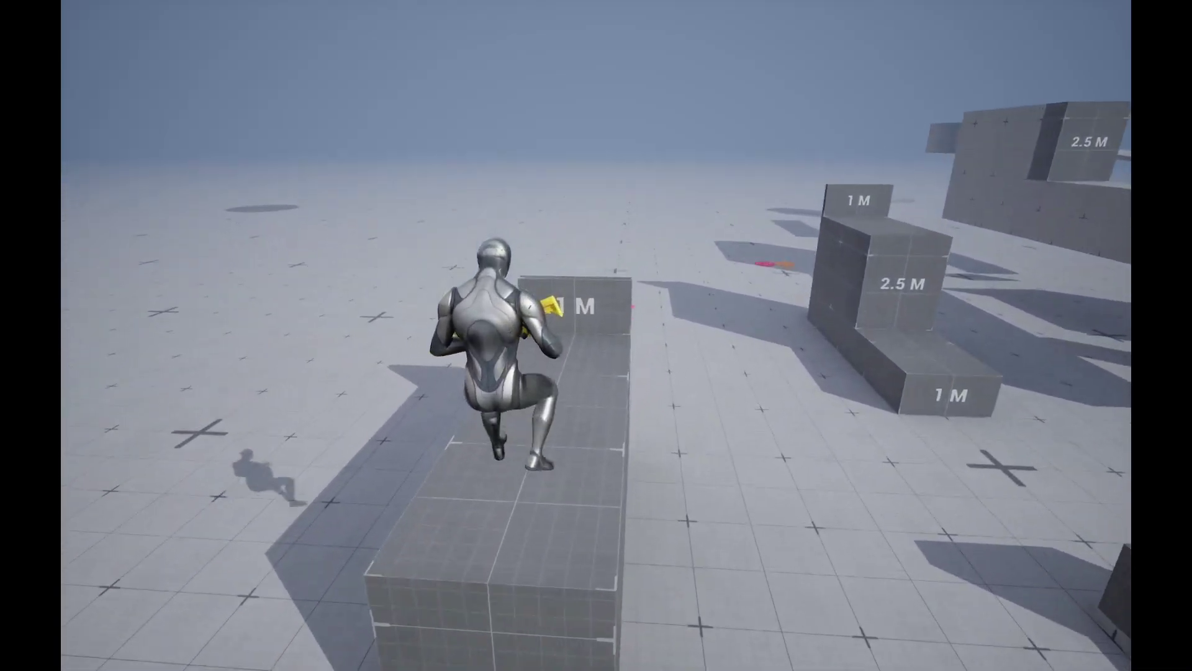
pyautogui.press('space')
pyautogui.press('w')
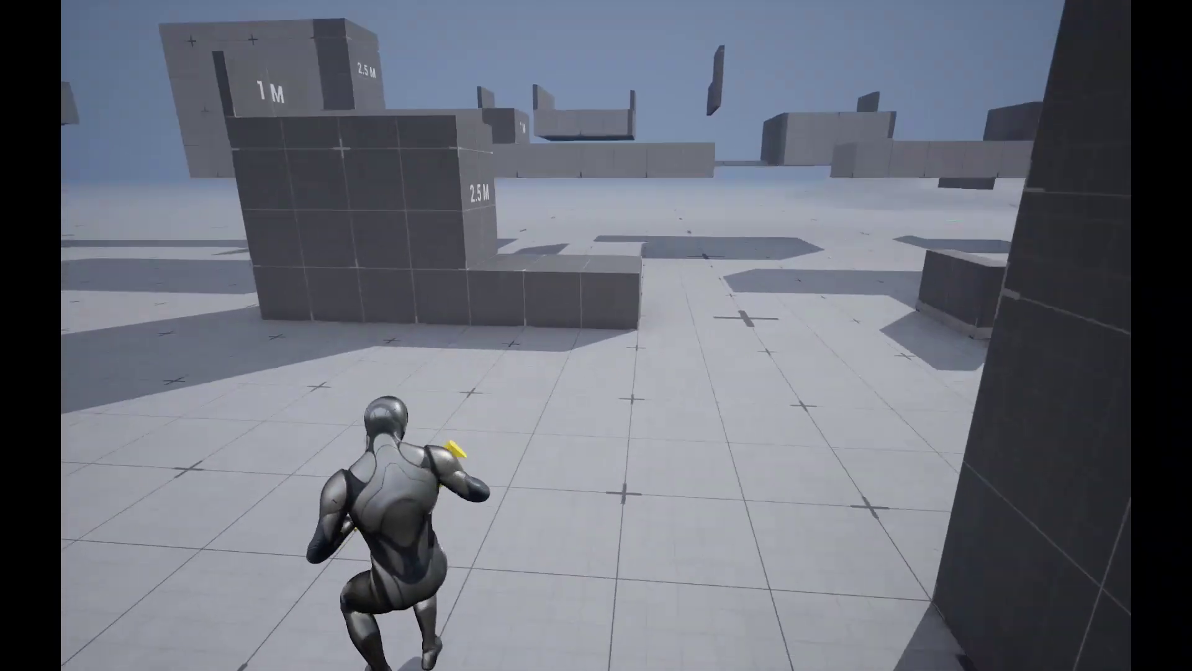
pyautogui.press('w')
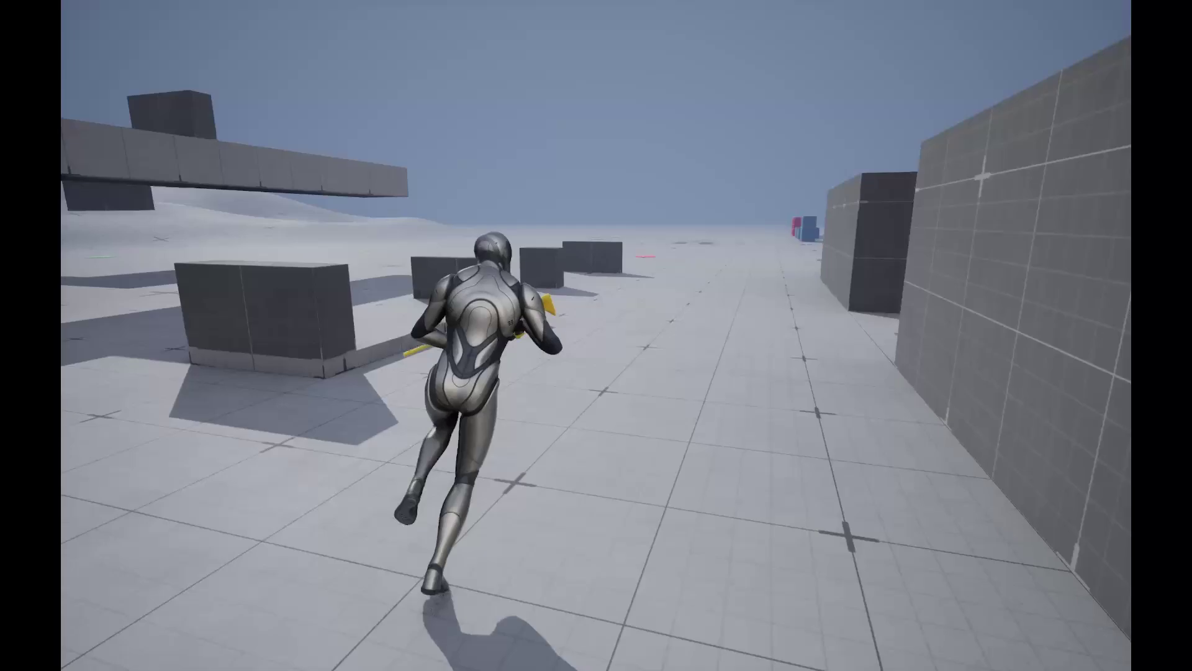
pyautogui.press('w')
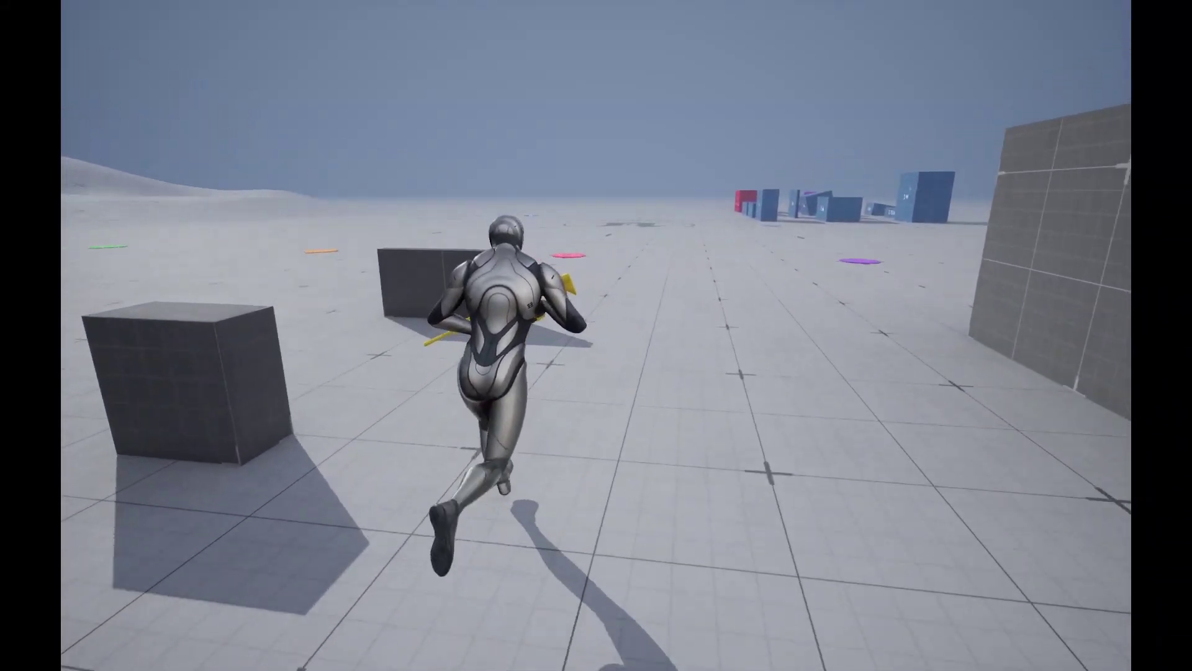
pyautogui.press('w')
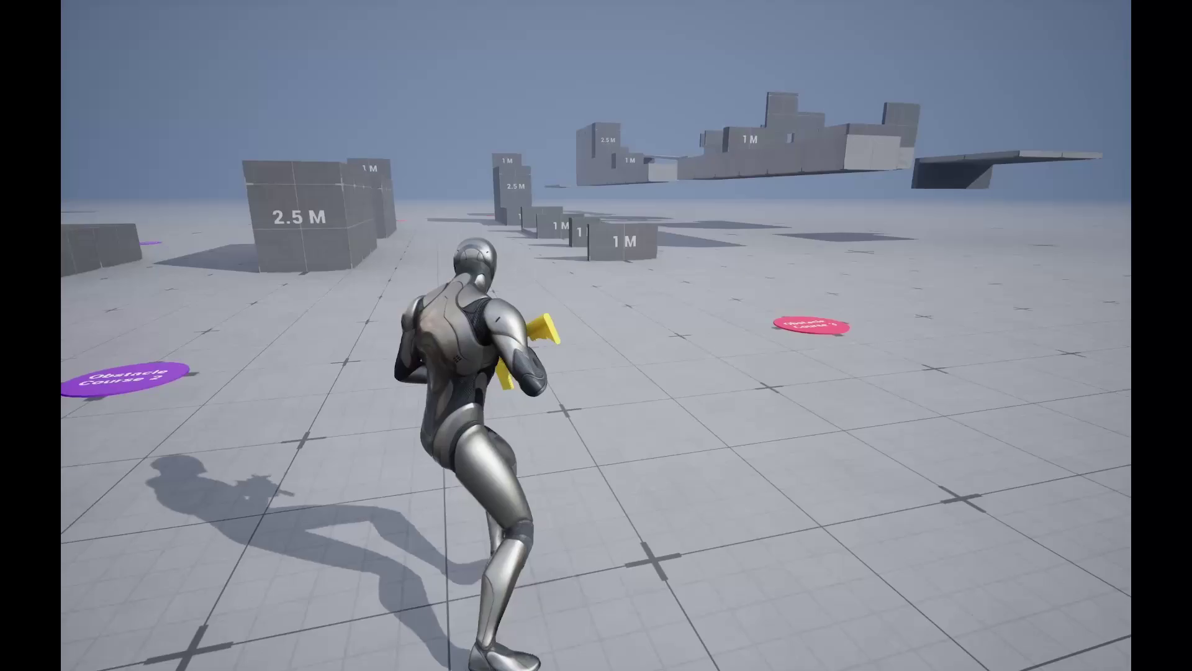
# Switch to the white UE4 mannequin, equip the Pistol 1H overlay, and try moving with it.
pyautogui.press('m')
pyautogui.press('q')
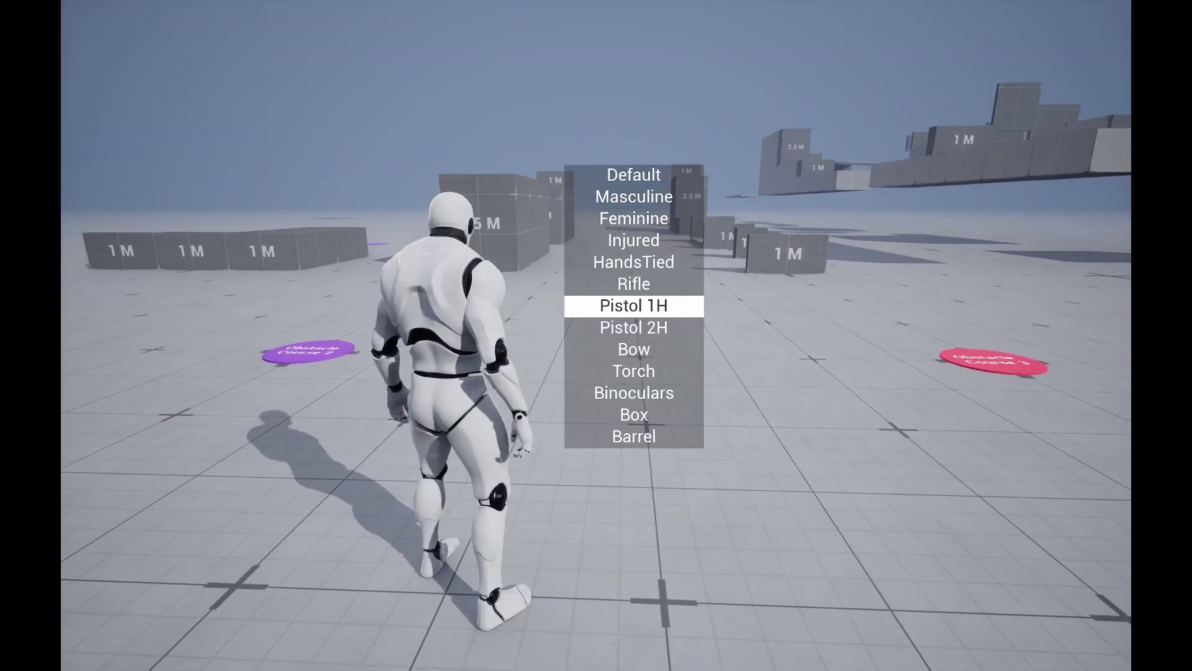
pyautogui.press('q')
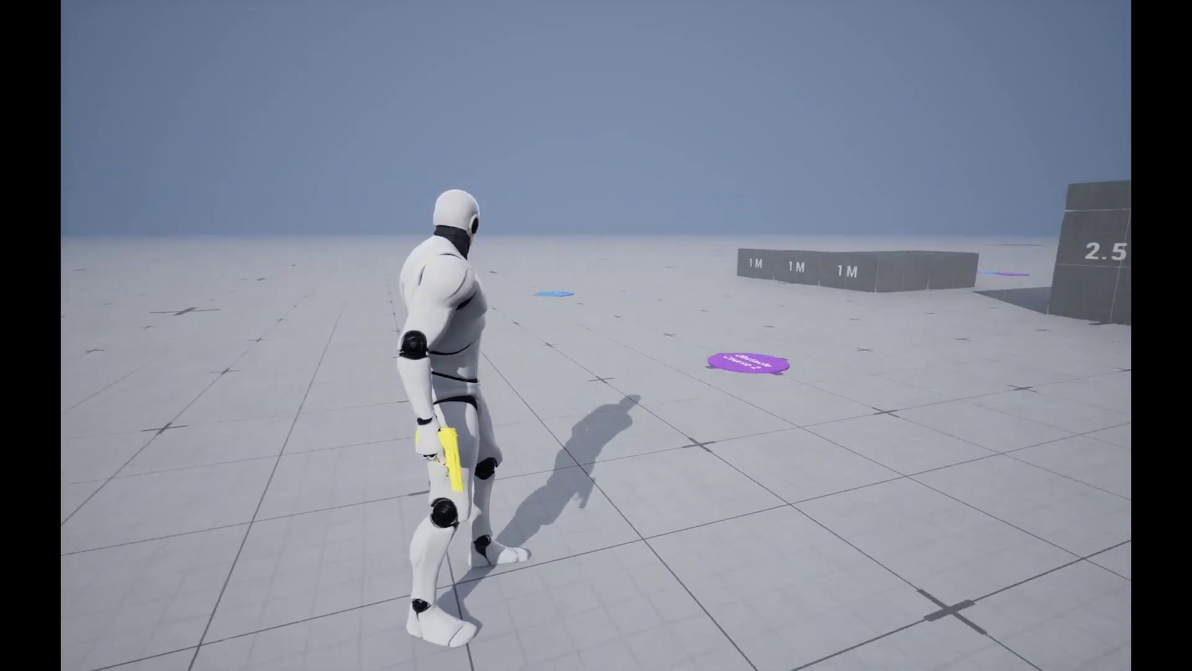
pyautogui.press('w')
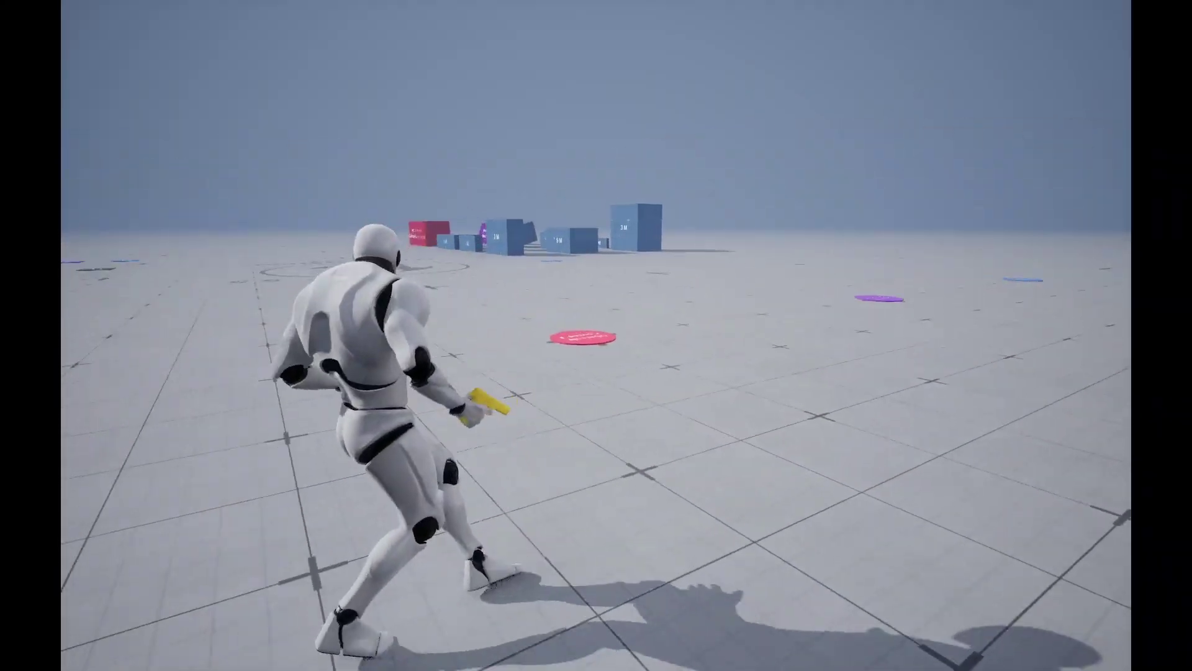
# Set the Game Animation widget's character override to the three-mannequin character and view the group in full screen with the Rifle overlay.
pyautogui.press('F11')
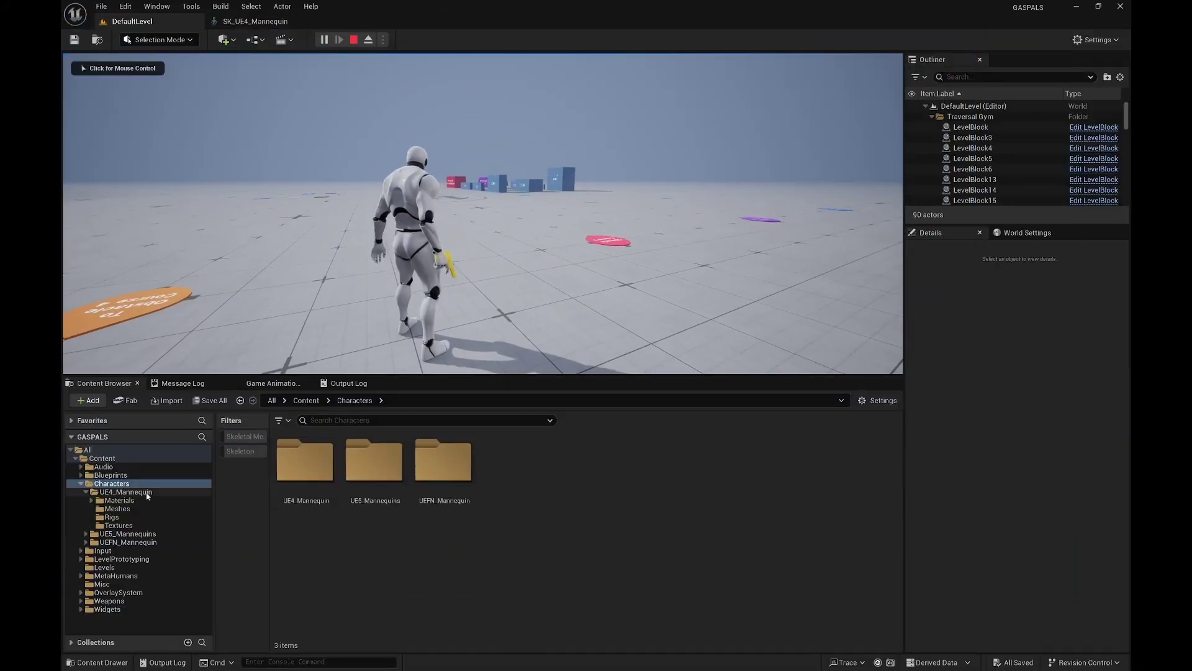
pyautogui.click(273, 383)
pyautogui.scroll(-3, 385, 615)
pyautogui.click(324, 631)
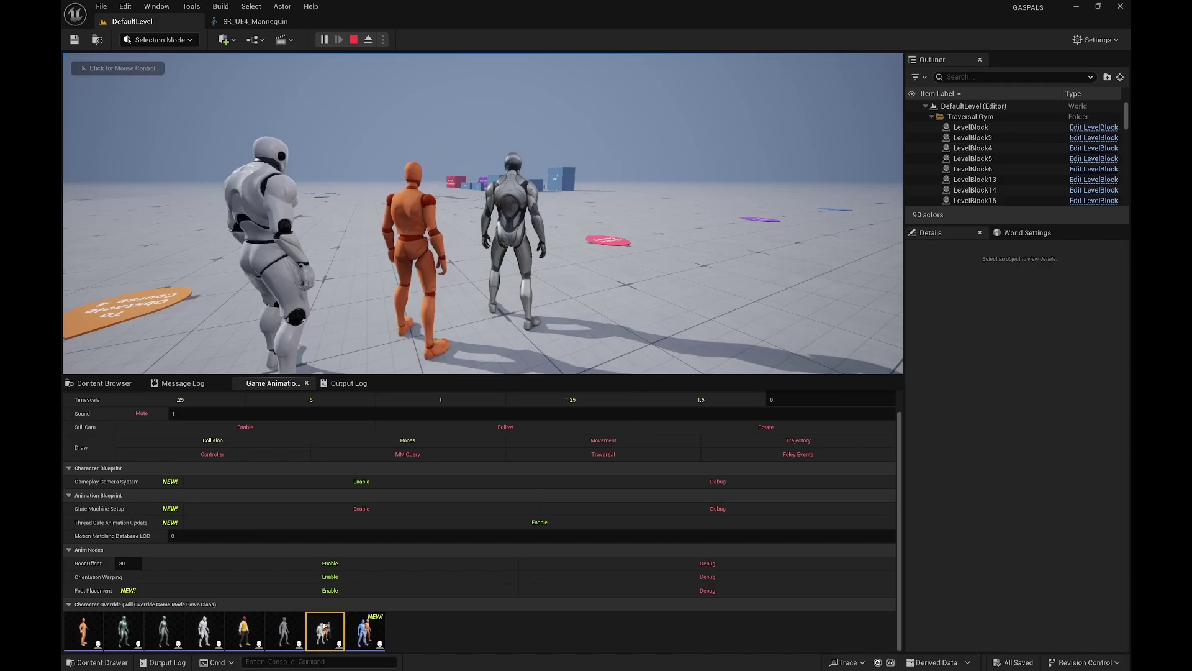
pyautogui.click(482, 297)
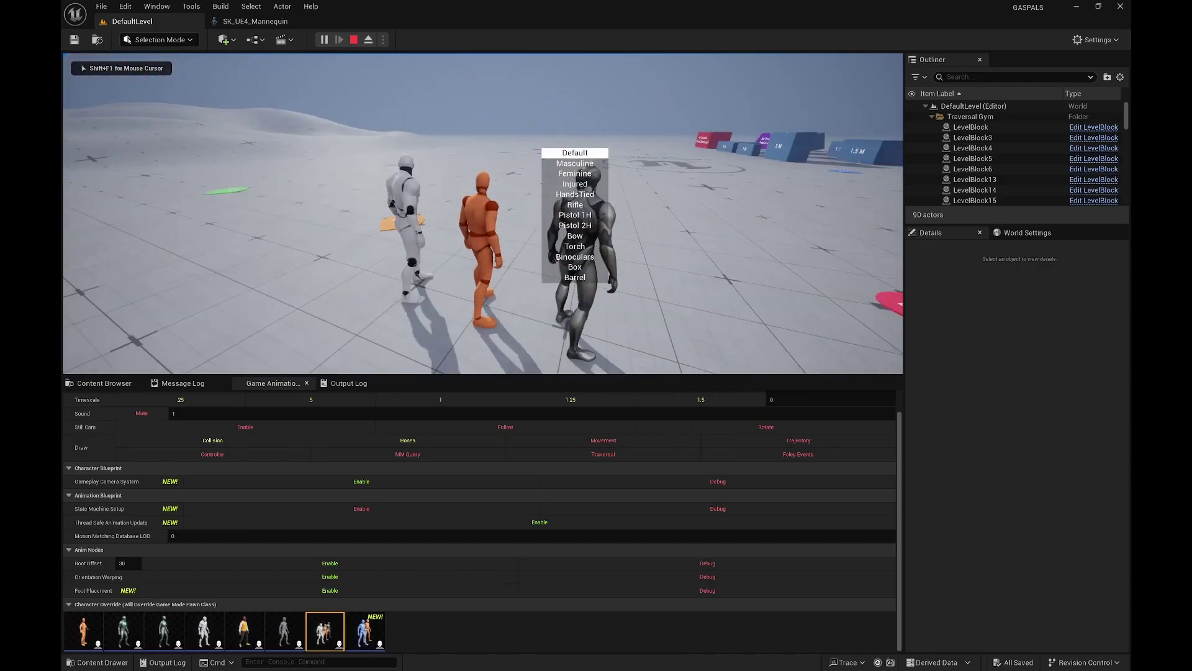
pyautogui.press('F11')
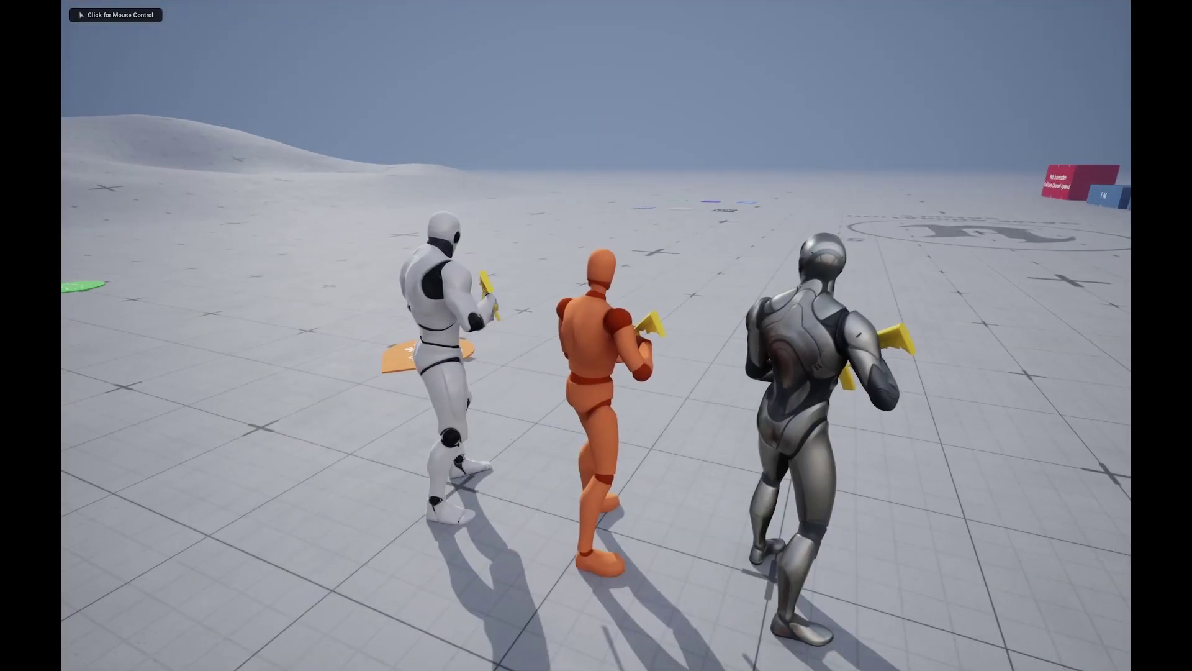
# Run the rifle-carrying mannequin group forward, end the play session and restore the editor from full screen.
pyautogui.press('w')
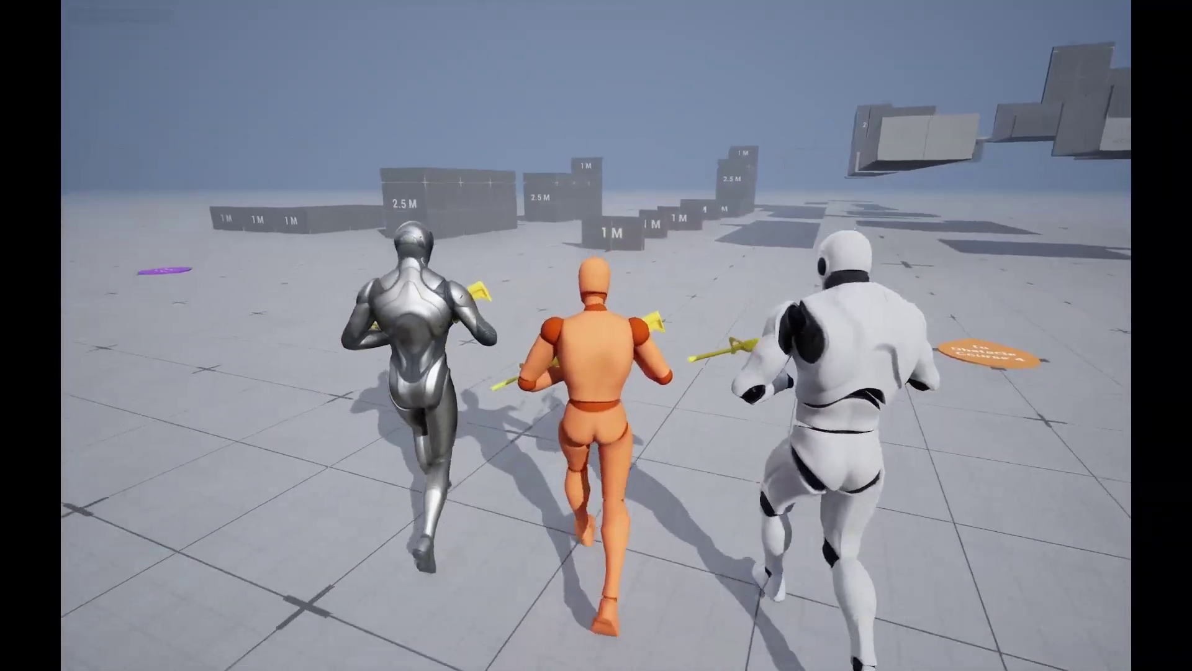
pyautogui.press('Escape')
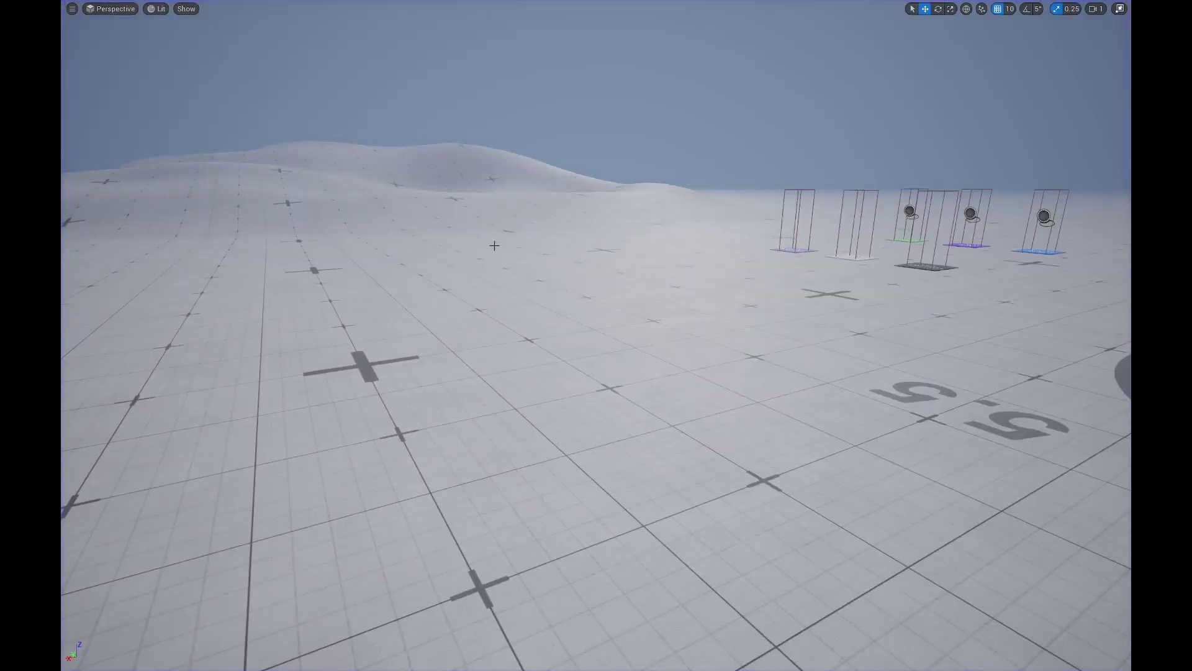
pyautogui.press('F11')
# Open the CBP_SandboxCharacter blueprint from the project's Content/Blueprints folder.
pyautogui.click(96, 384)
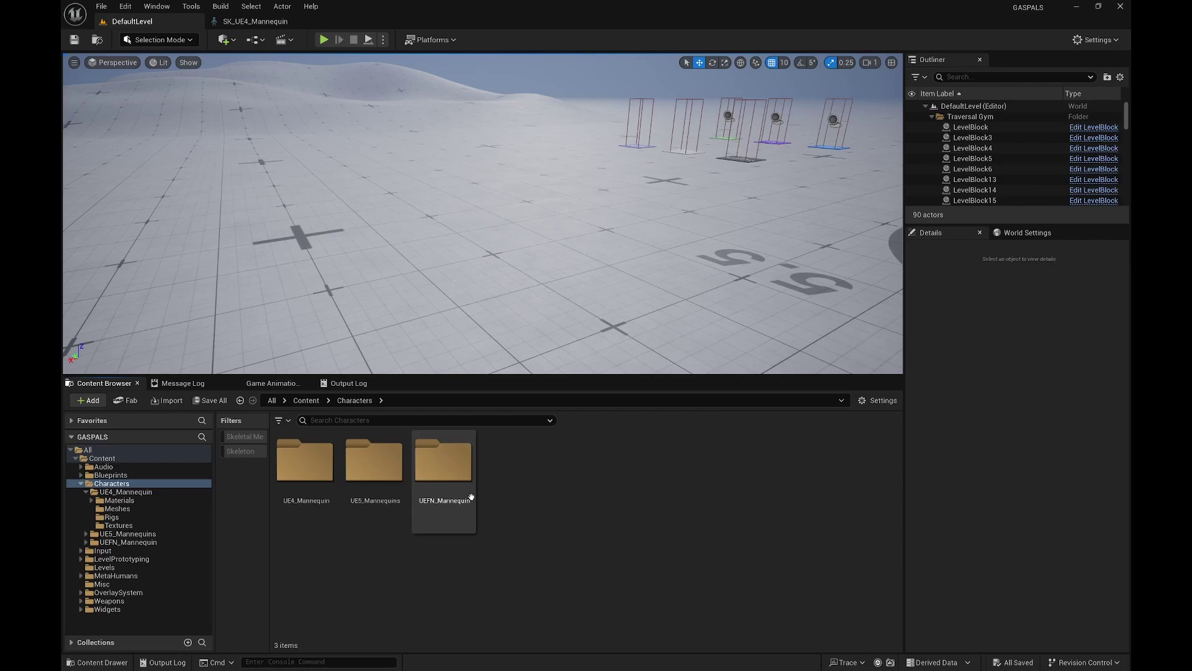
pyautogui.click(307, 401)
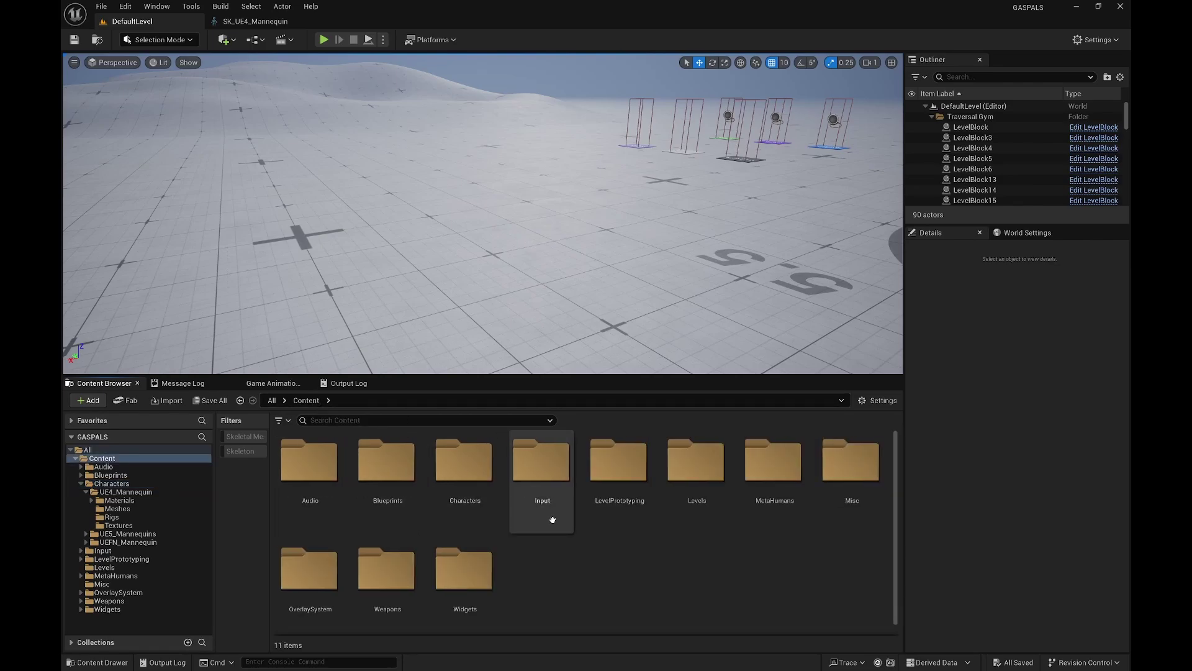
pyautogui.doubleClick(388, 462)
pyautogui.click(859, 458)
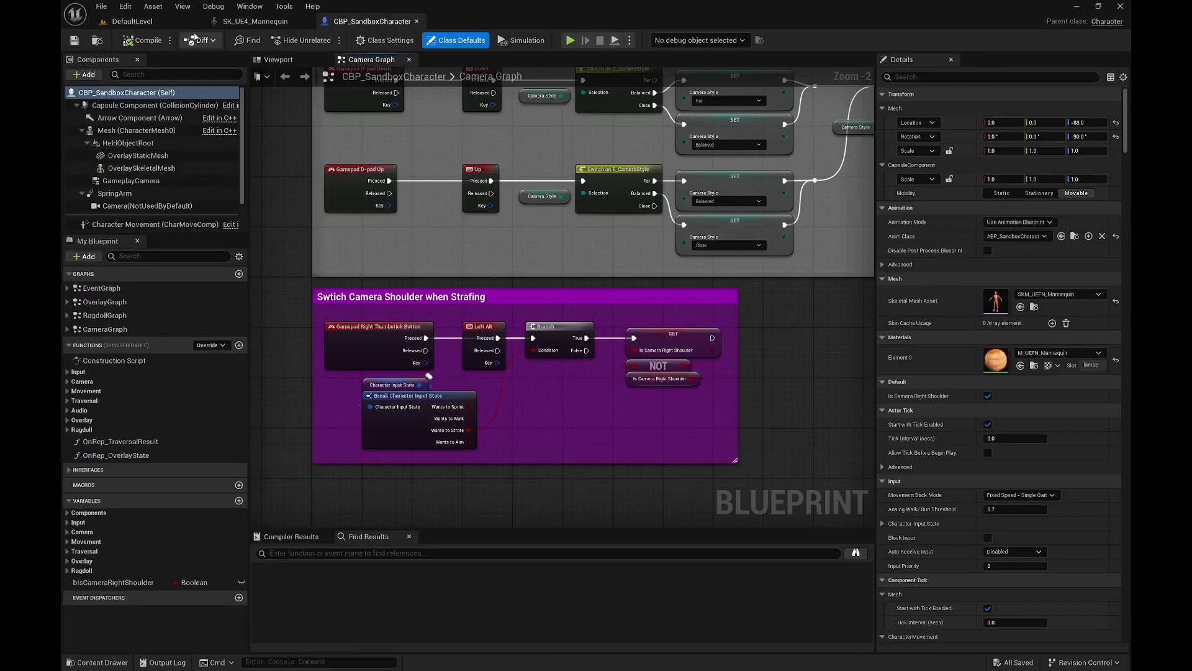
# Open the Manny character blueprint from the level's RetargetedCharacters folder and show its character preview.
pyautogui.click(170, 23)
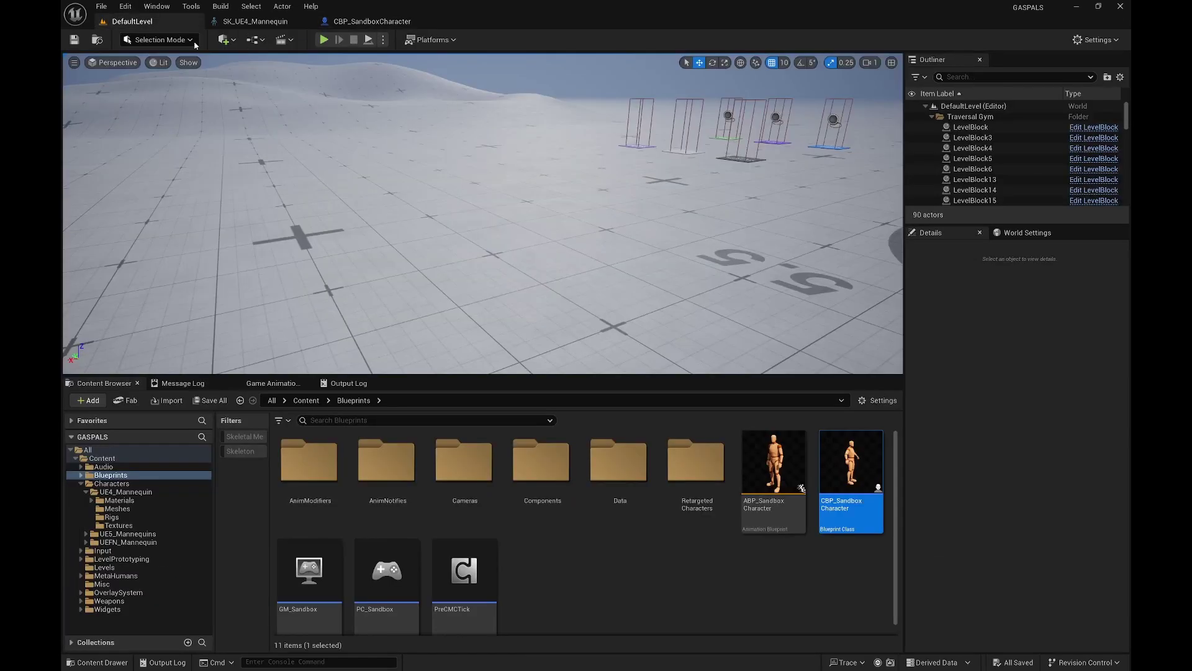
pyautogui.doubleClick(717, 462)
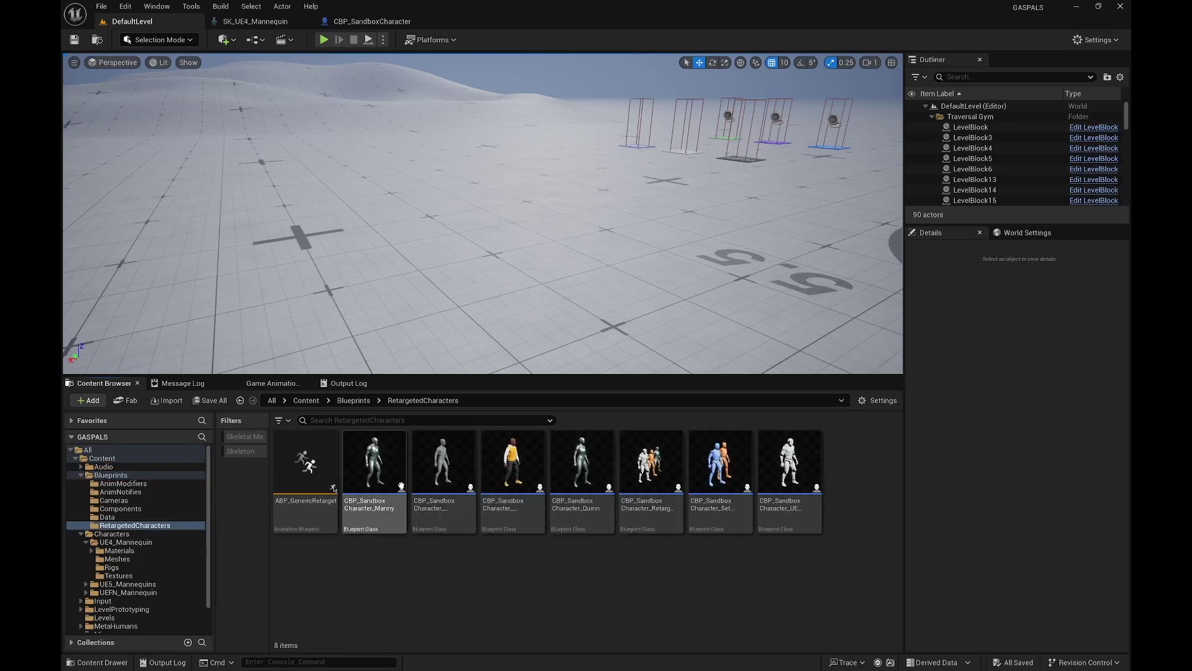
pyautogui.doubleClick(387, 466)
pyautogui.click(278, 59)
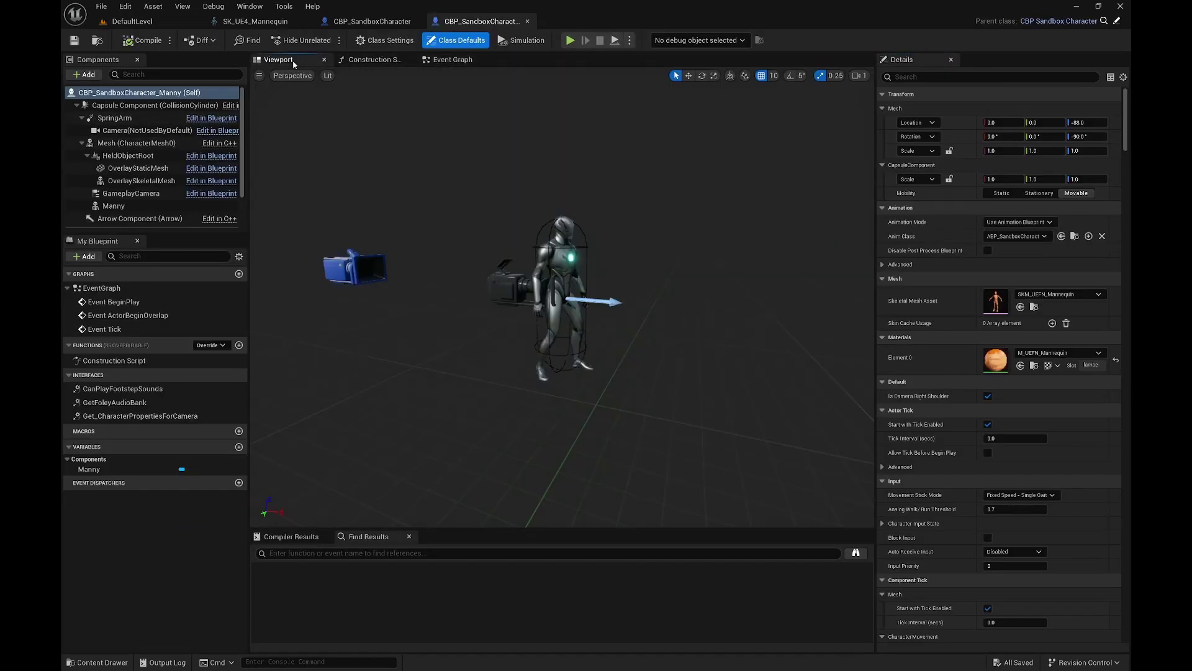
# Select the Manny mesh component and filter its details by "tag" to inspect its component tags.
pyautogui.click(580, 246)
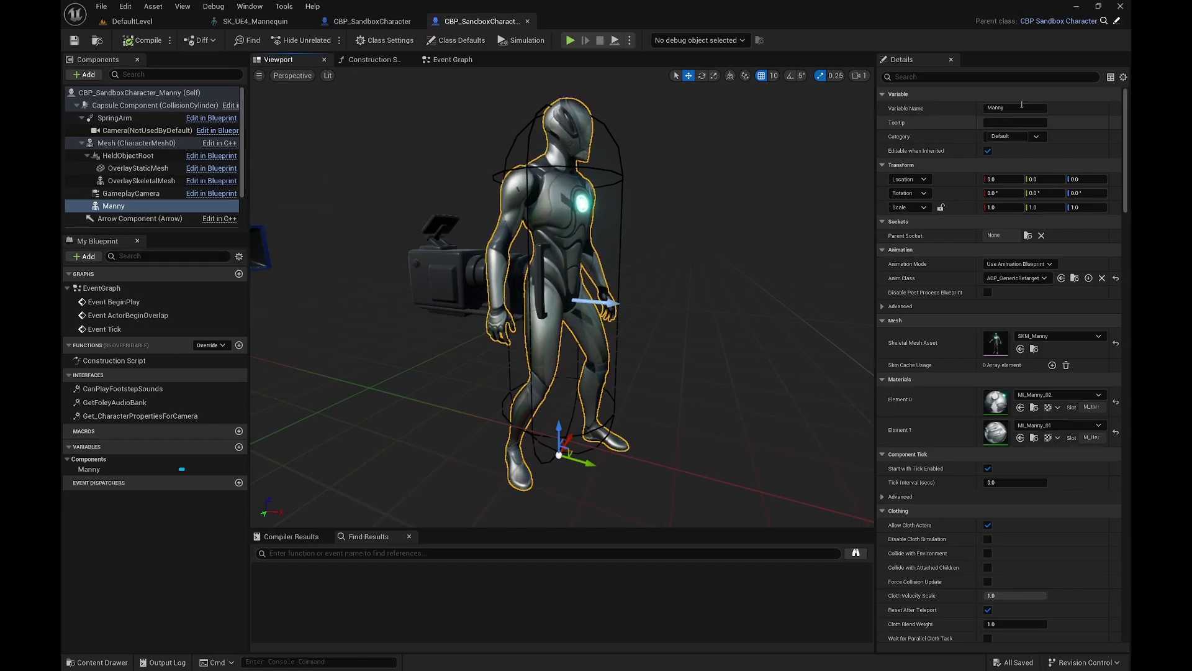
pyautogui.click(1005, 76)
pyautogui.write('tag')
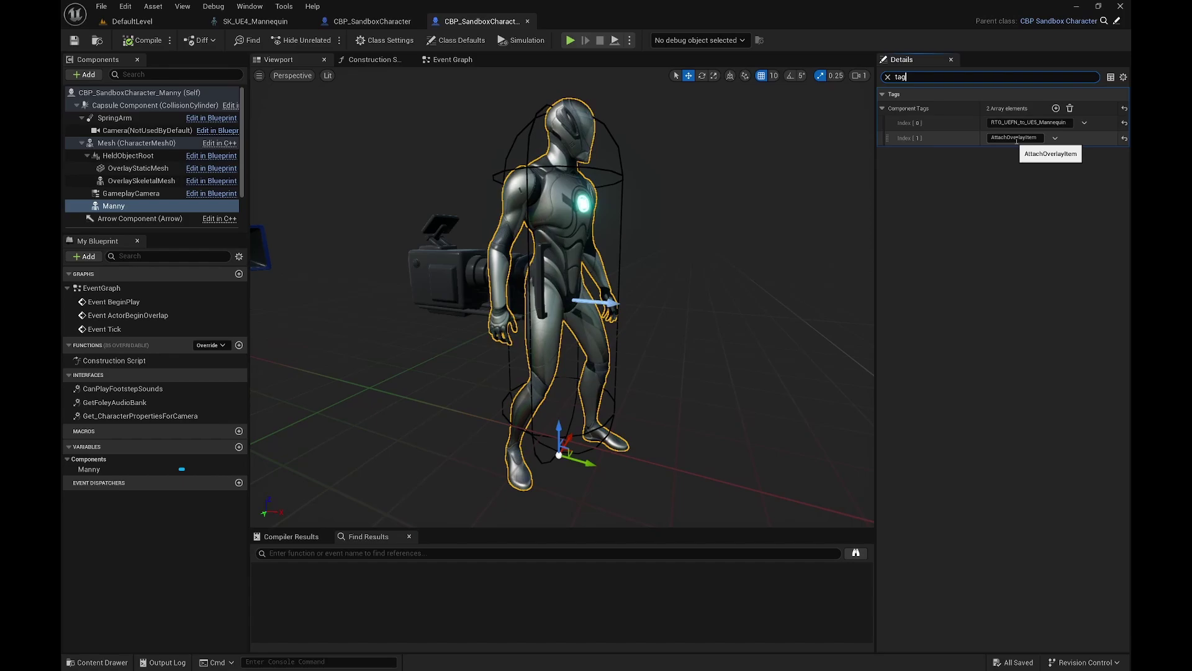
# Open the Overlay function InitializeCharacterMeshes in CBP_SandboxCharacter and inspect the nodes that collect meshes by tag.
pyautogui.click(372, 22)
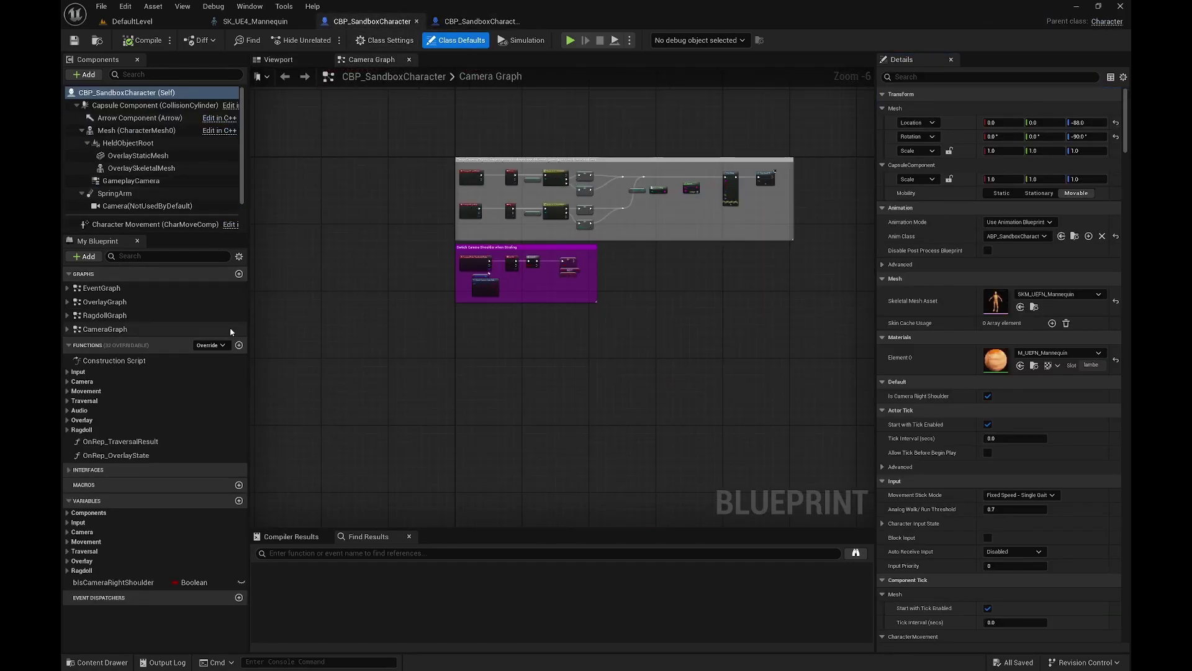
pyautogui.click(69, 419)
pyautogui.scroll(-1, 155, 434)
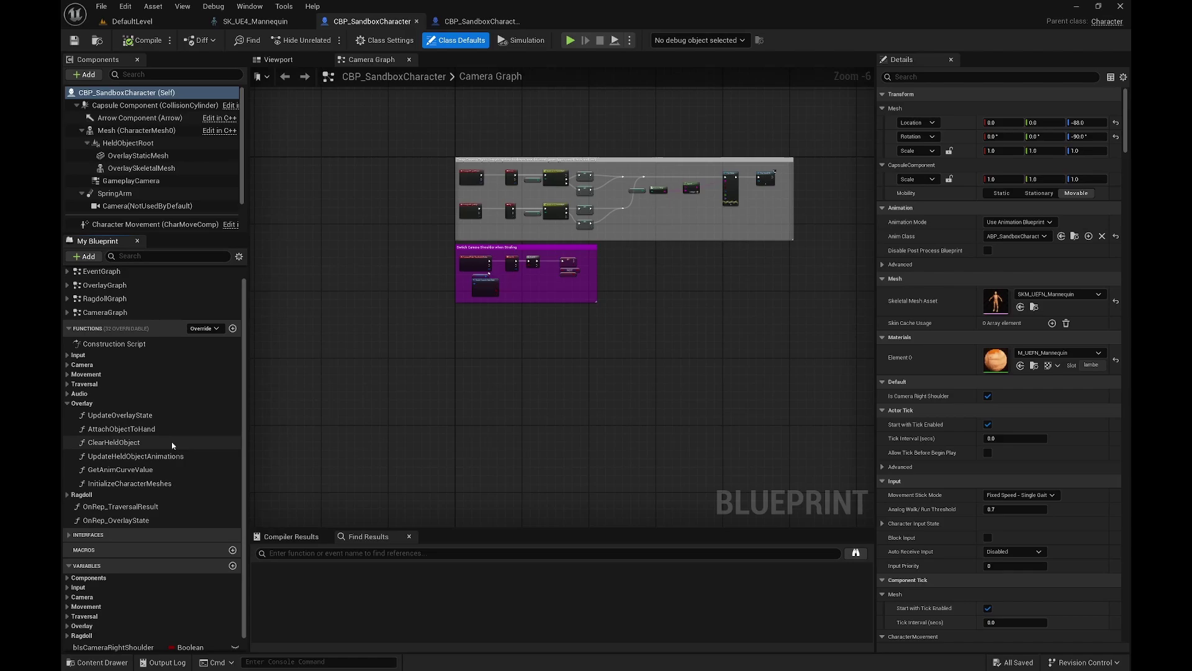
pyautogui.doubleClick(130, 484)
pyautogui.scroll(3, 420, 229)
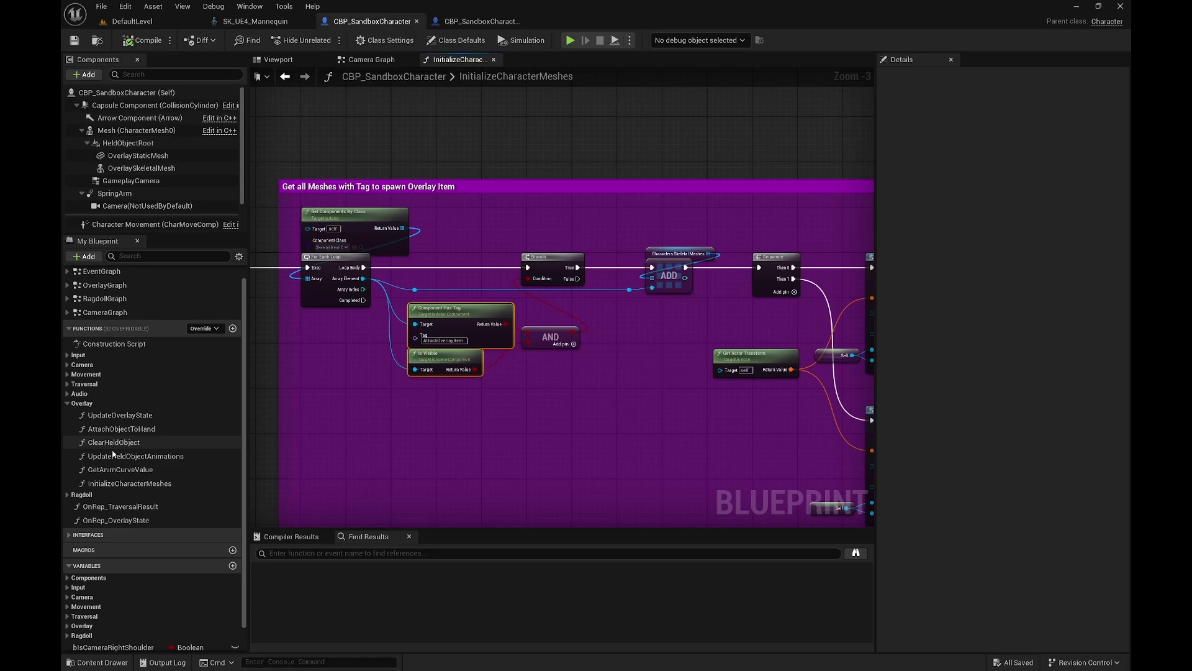
# Open the AttachObjectToHand function and examine the nodes spawning overlay items for the main mesh and for all tagged meshes.
pyautogui.doubleClick(112, 429)
pyautogui.scroll(4, 358, 114)
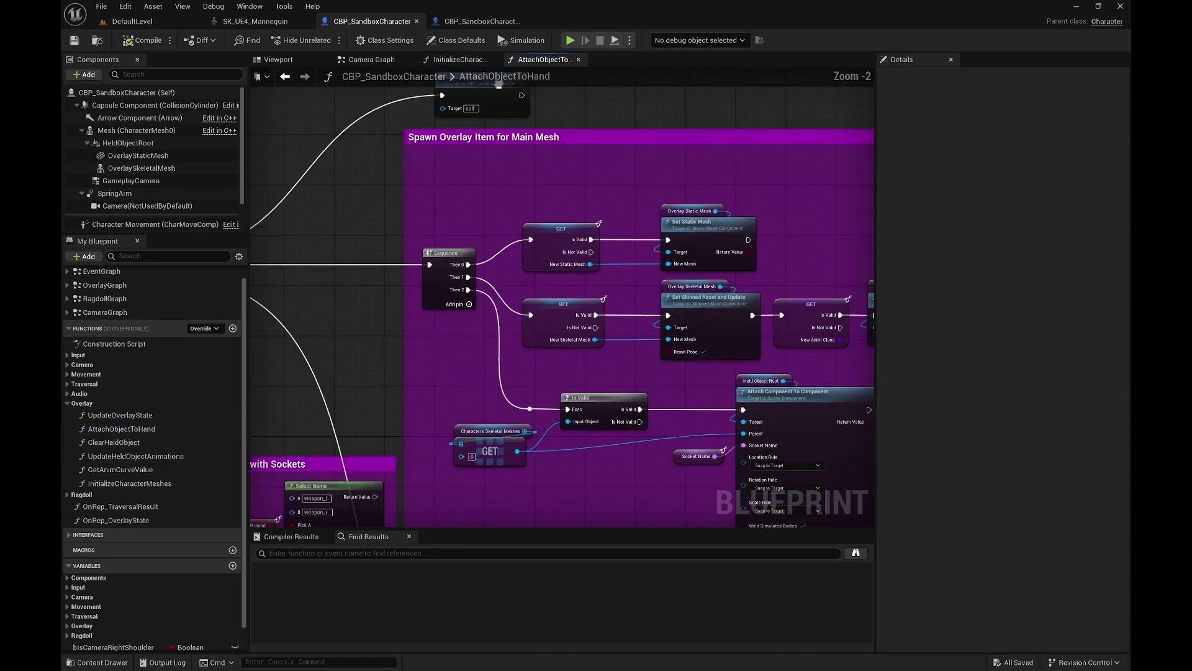
pyautogui.scroll(-1, 358, 115)
pyautogui.hotkey('ctrl', 'a')
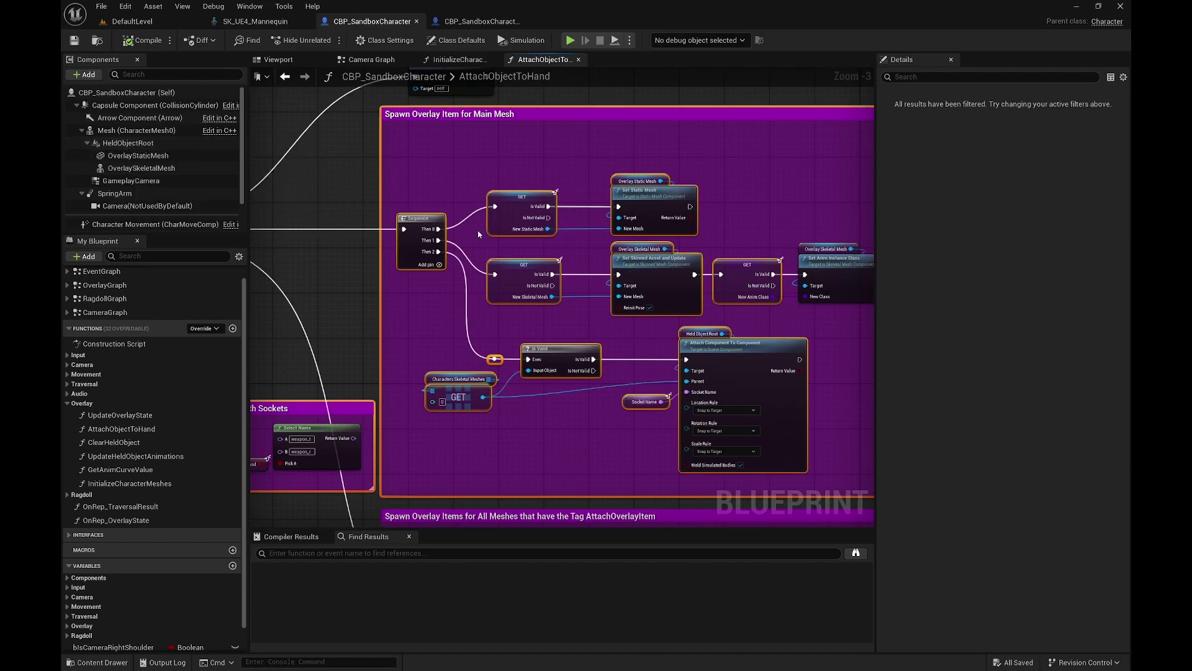
pyautogui.scroll(-3, 485, 236)
pyautogui.scroll(5, 471, 272)
pyautogui.moveTo(471, 272); pyautogui.dragTo(545, 209, button='right')
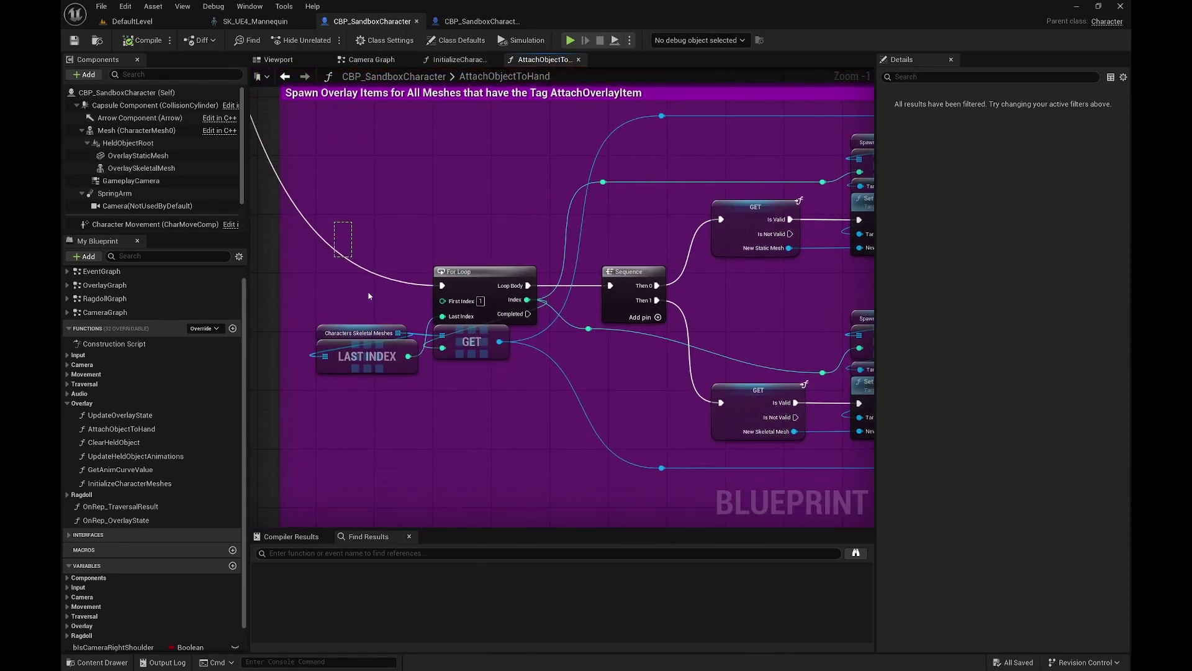
pyautogui.moveTo(528, 401); pyautogui.dragTo(533, 398)
pyautogui.moveTo(723, 373); pyautogui.dragTo(524, 373, button='right')
pyautogui.scroll(-2, 534, 366)
pyautogui.moveTo(736, 192); pyautogui.dragTo(563, 191, button='right')
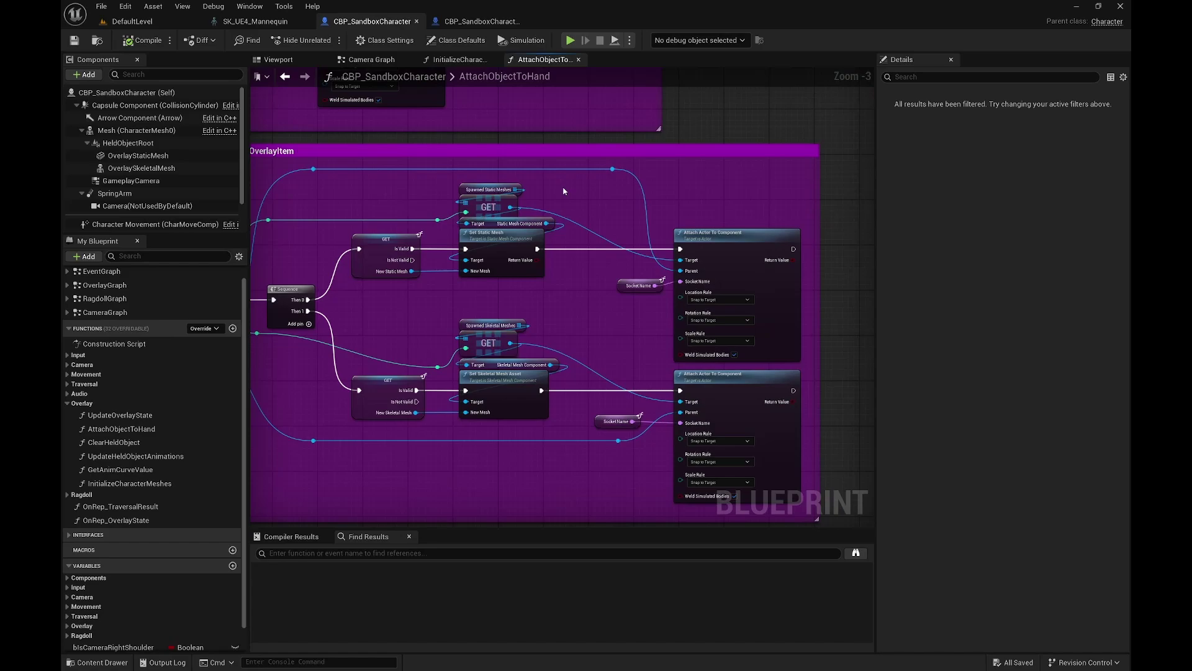
# Play the default level and equip the three-mannequin group with the Bow overlay.
pyautogui.click(141, 23)
pyautogui.click(323, 40)
pyautogui.press('q')
pyautogui.scroll(-7, 483, 214)
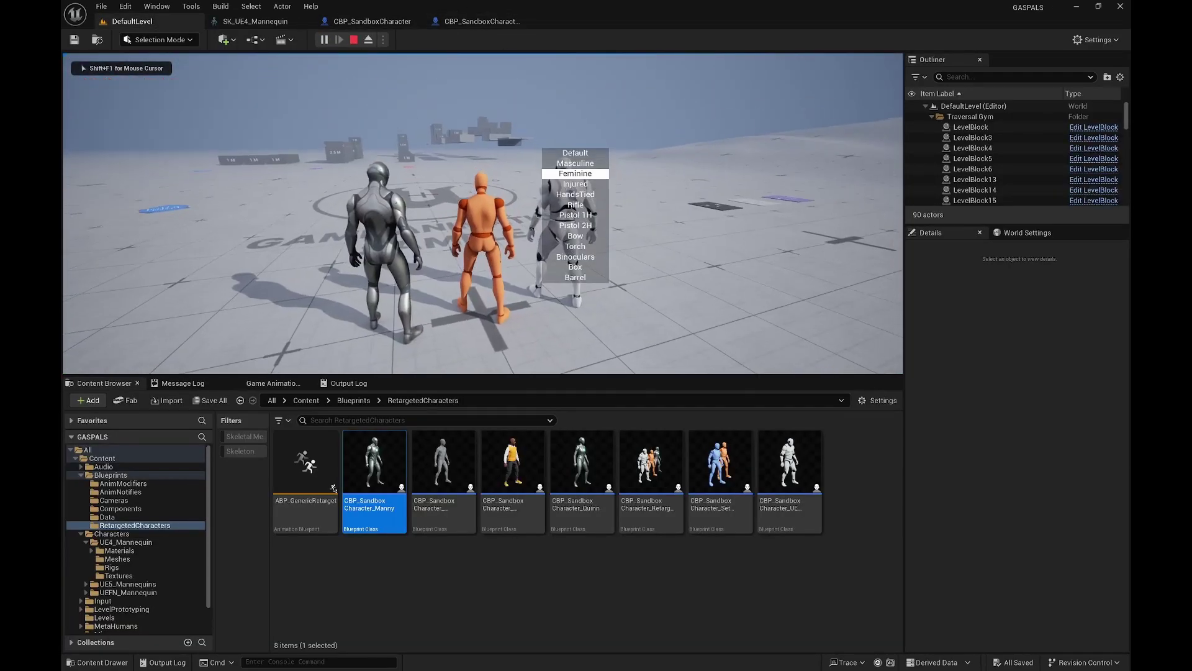
pyautogui.press('Tab')
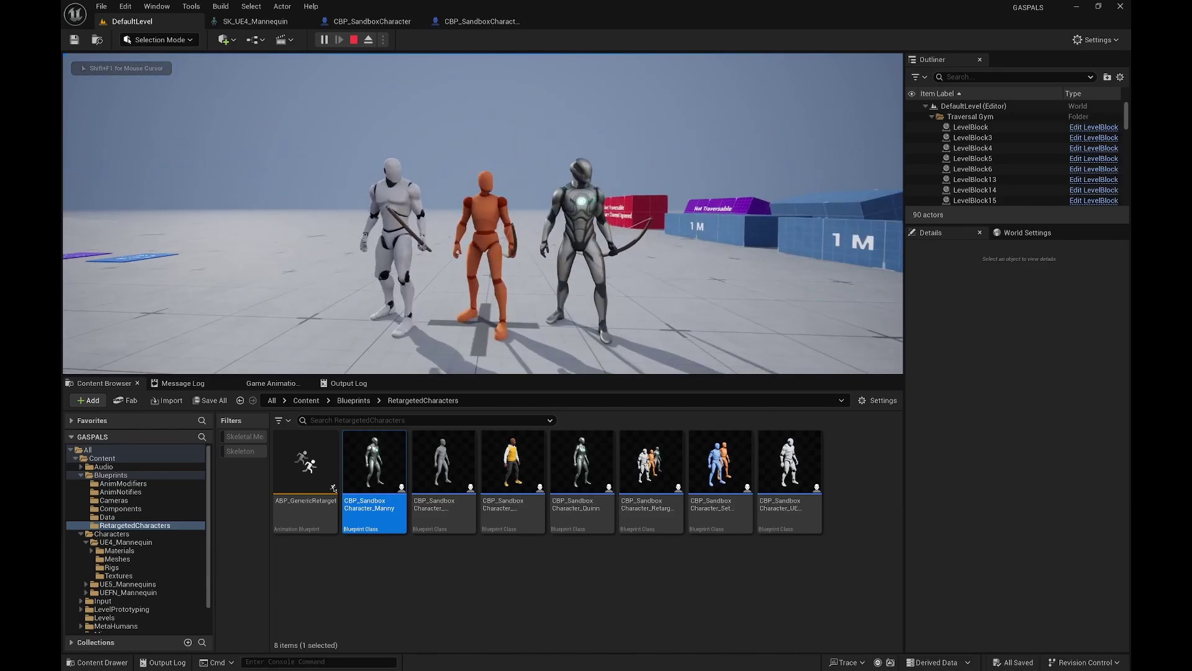
# Test the bow-carrying group by aiming, moving while aiming, running and jumping among the grey obstacle blocks.
pyautogui.rightClick(482, 214)
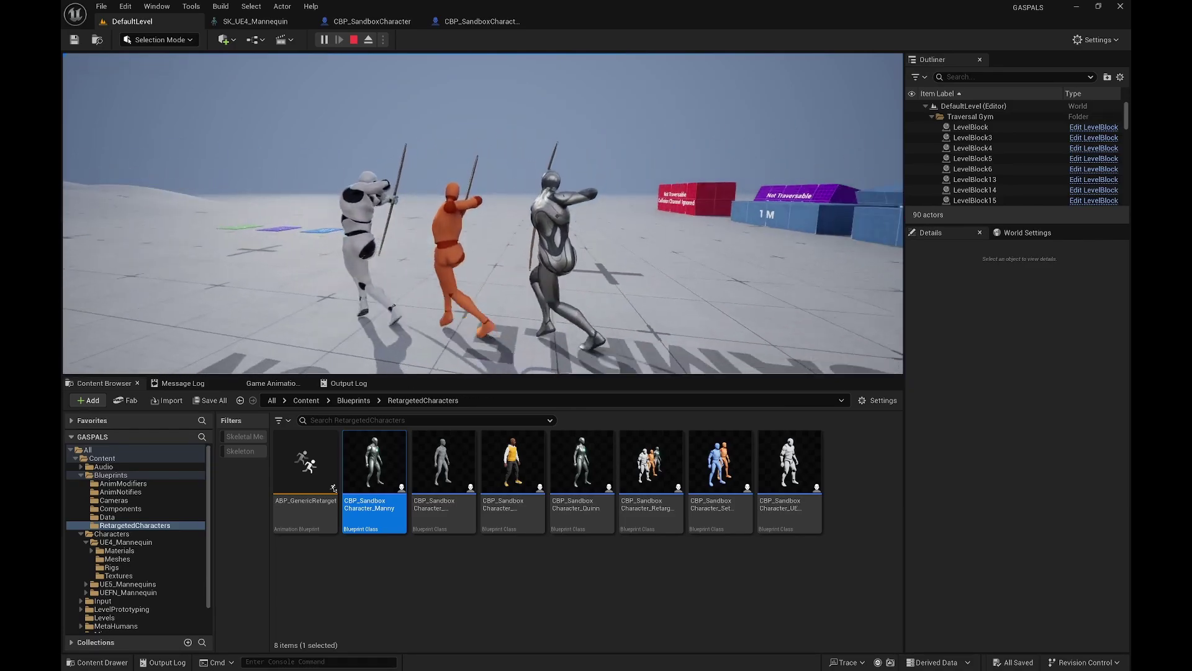
pyautogui.press('w')
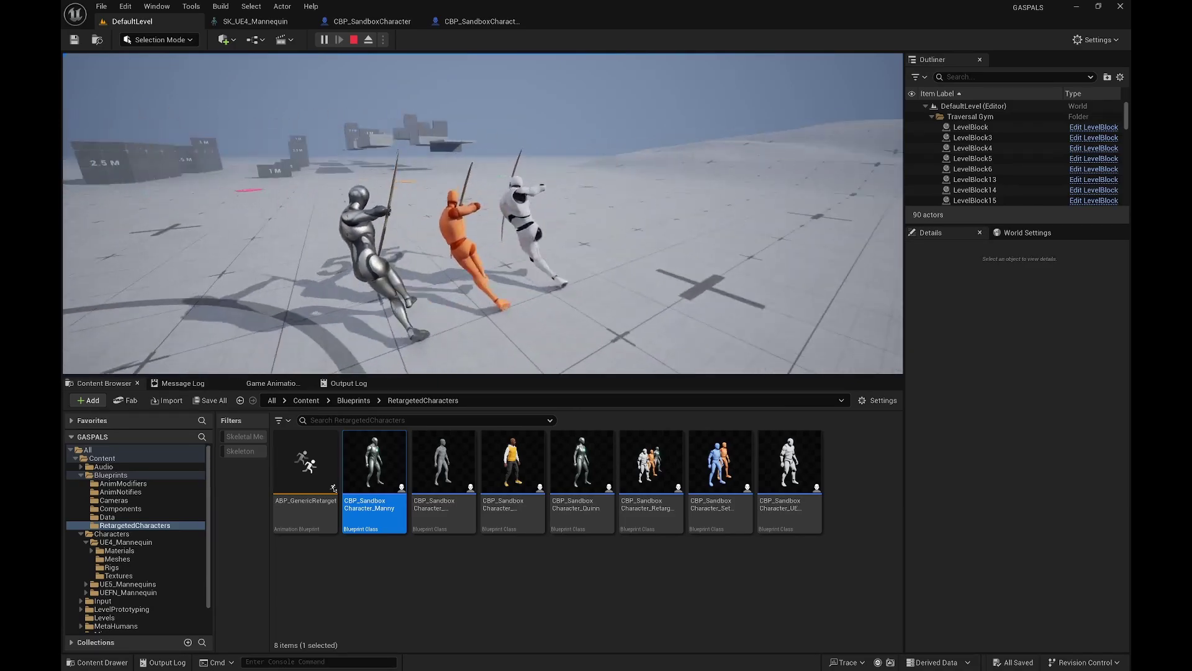
pyautogui.press('w')
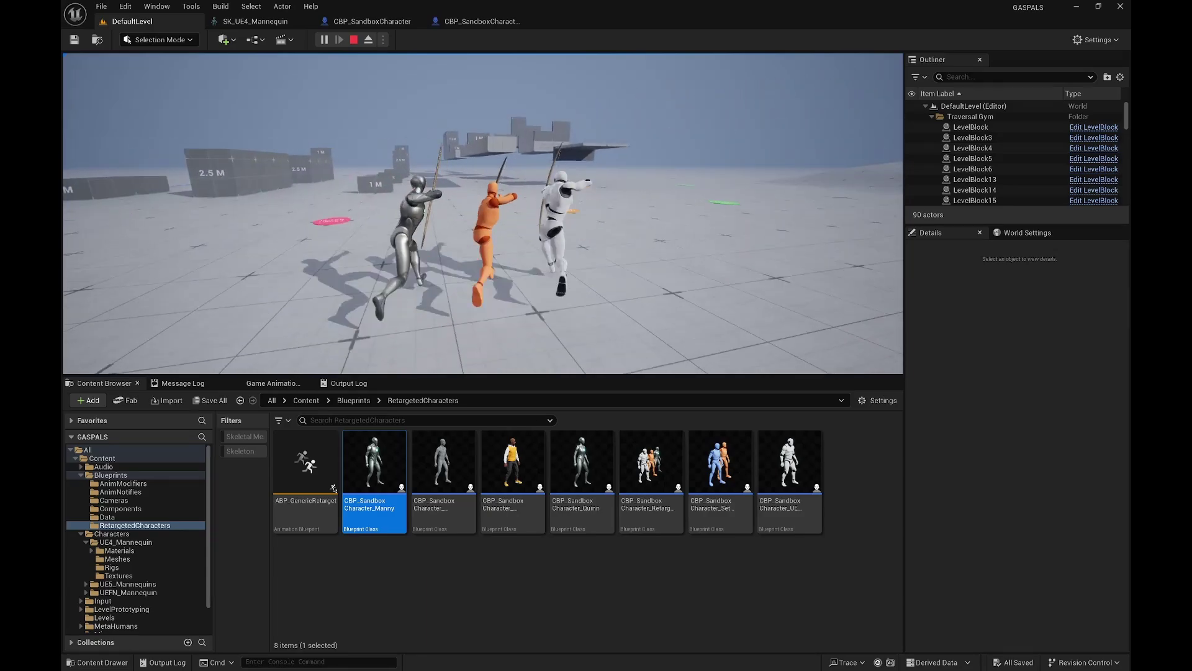
pyautogui.press('w')
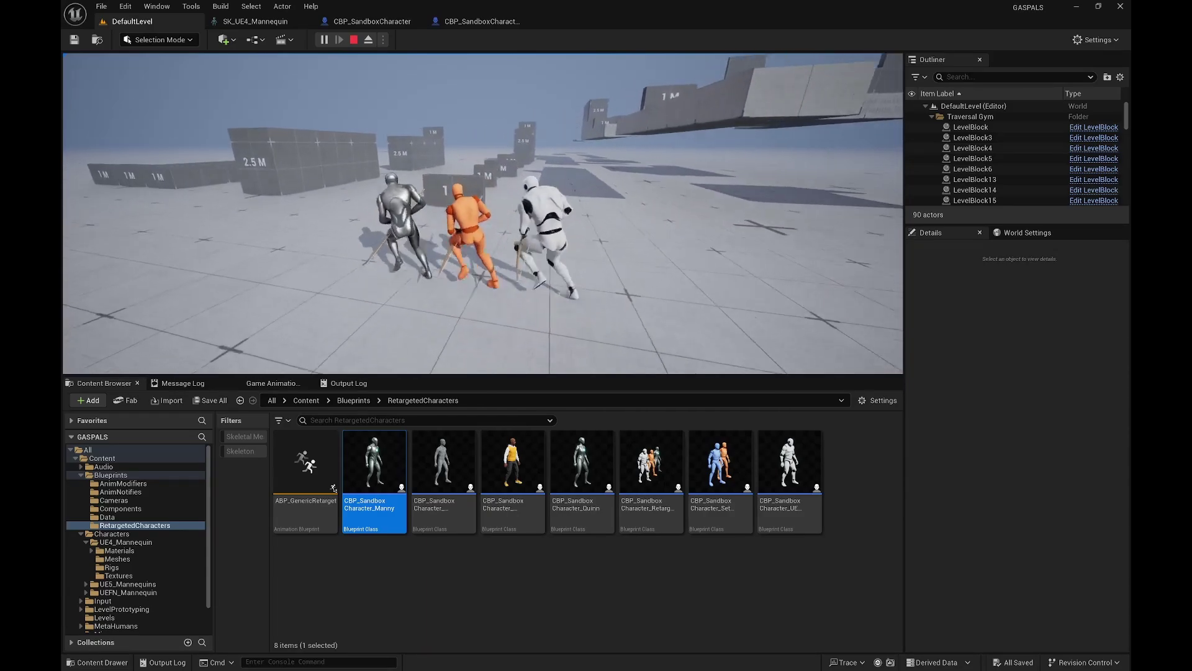
pyautogui.press('space')
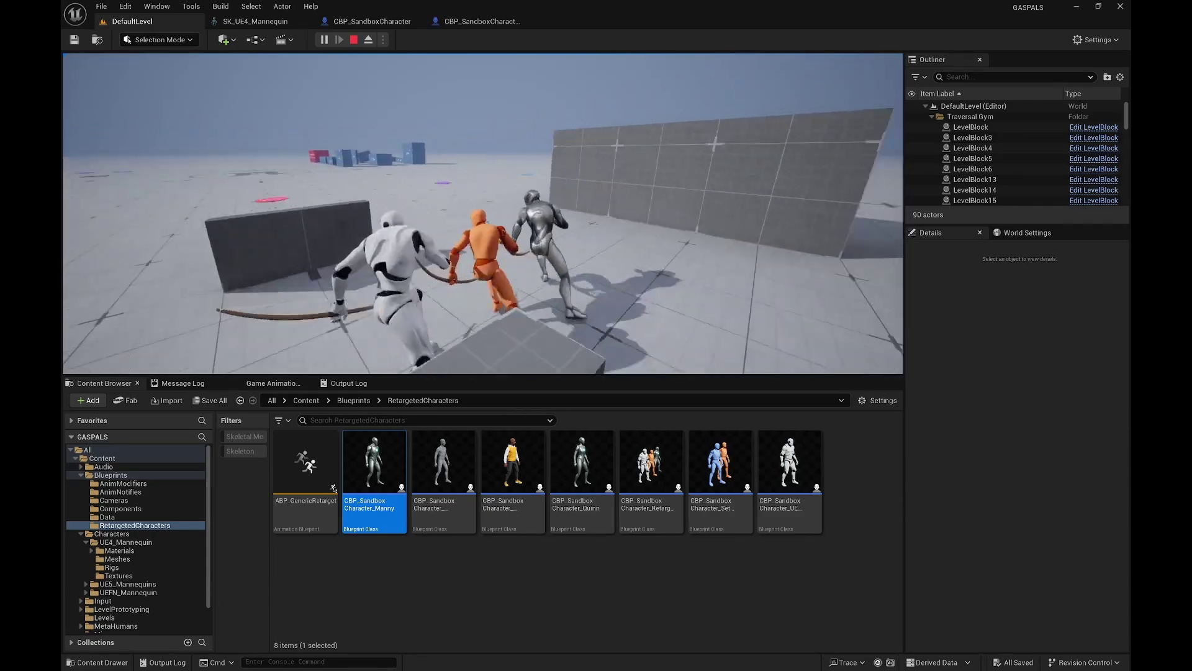
pyautogui.press('w')
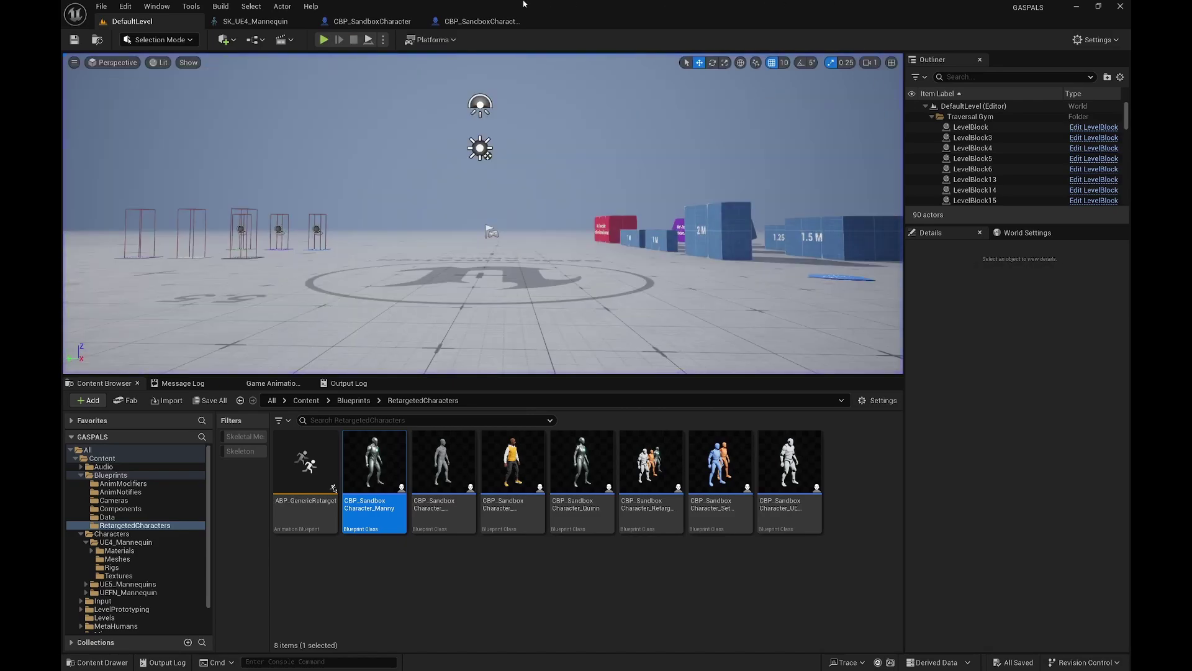
# Review the AttachObjectToHand graph in CBP_SandboxCharacter and select its overlay item spawning sections.
pyautogui.click(372, 22)
pyautogui.scroll(-3, 547, 316)
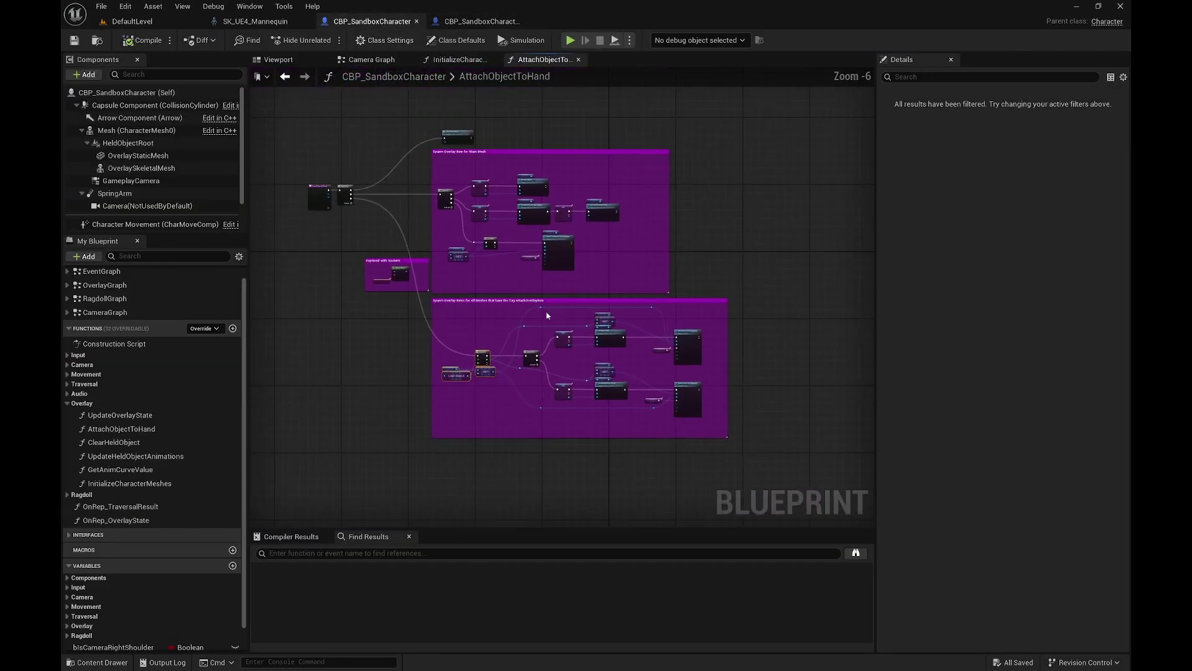
pyautogui.scroll(2, 416, 166)
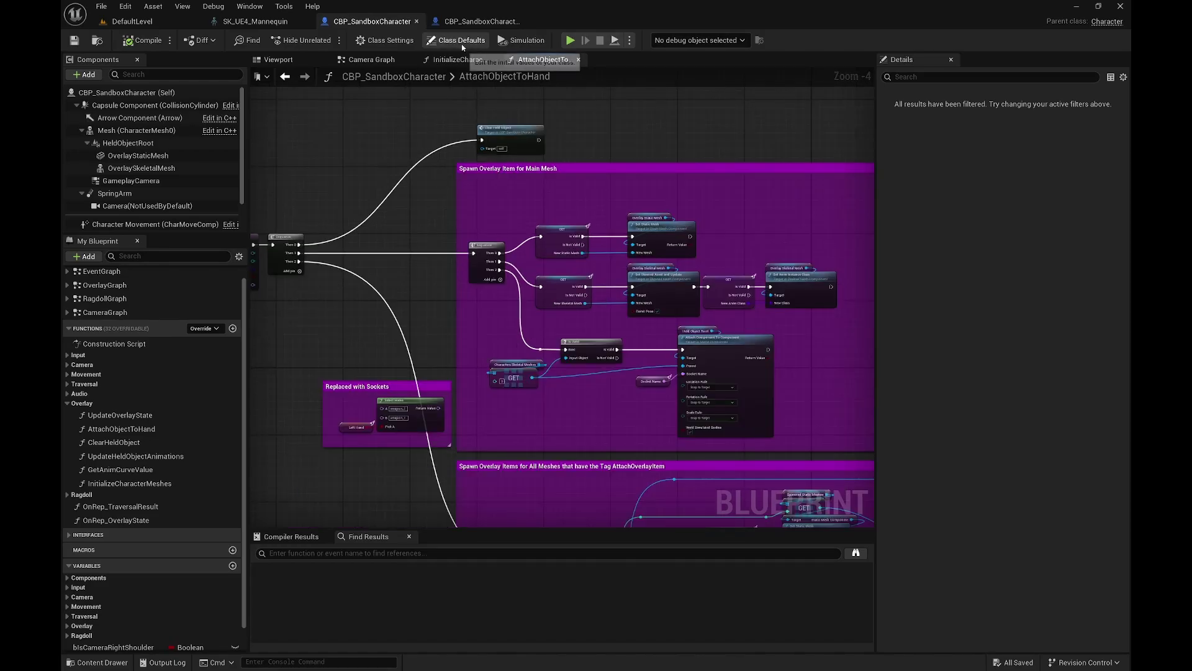
pyautogui.scroll(-1, 471, 217)
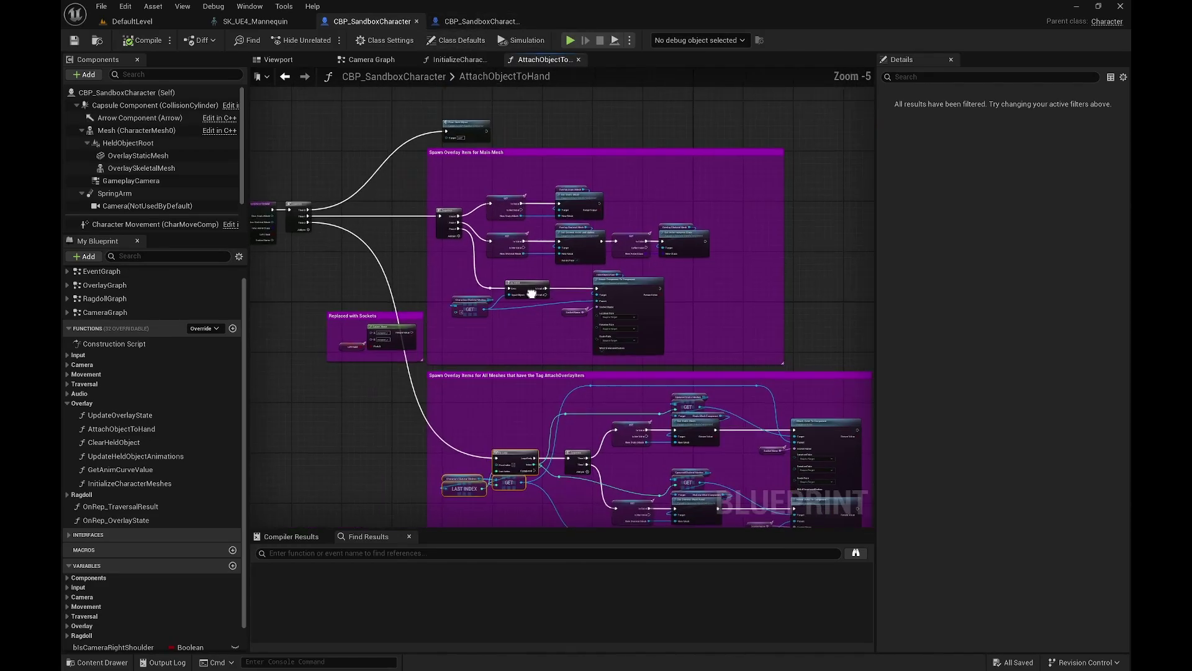
pyautogui.moveTo(358, 138); pyautogui.dragTo(811, 459)
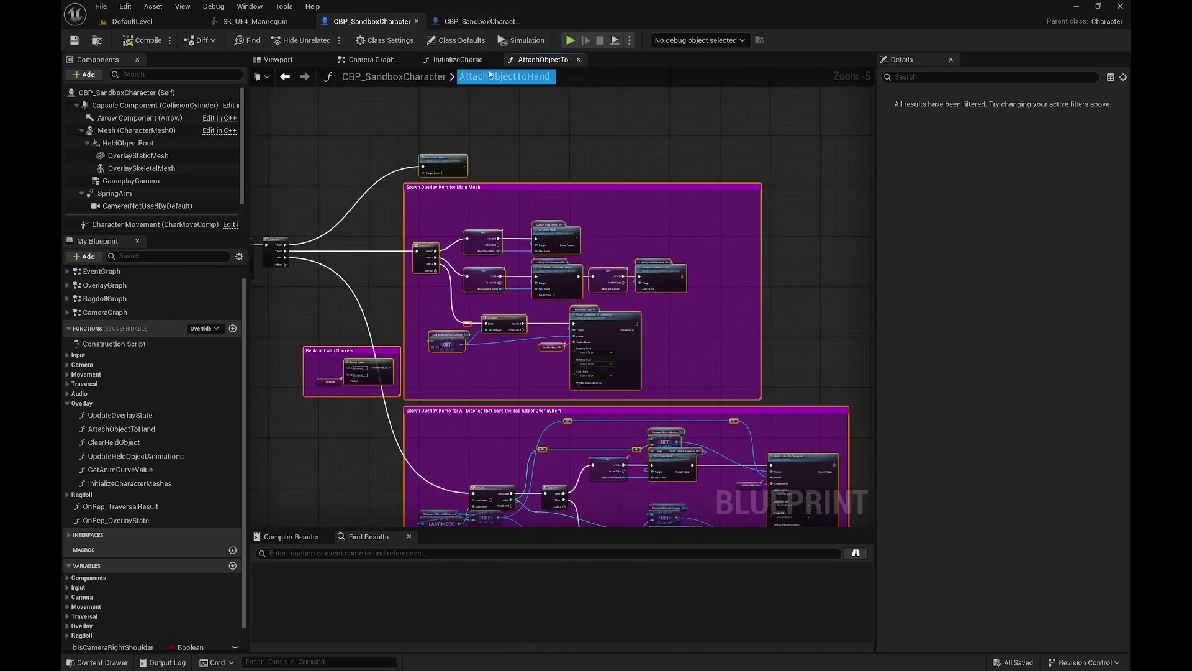
pyautogui.click(569, 40)
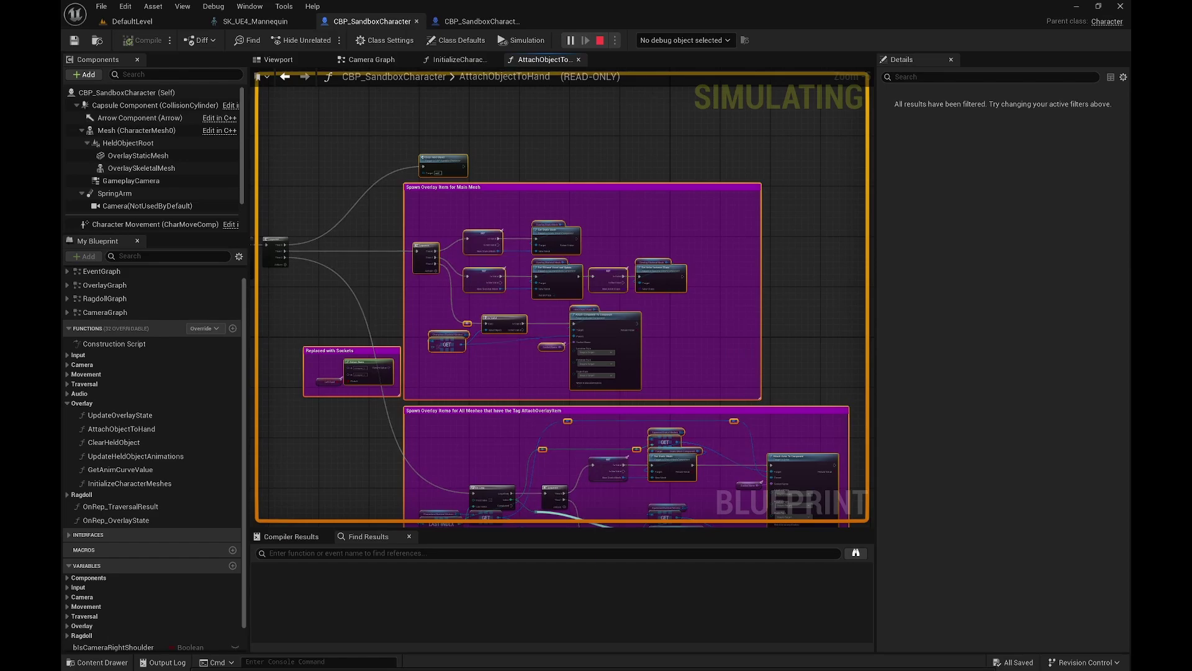
pyautogui.press('super')
pyautogui.press('super')
pyautogui.press('Escape')
# Play the default level again and try several entries of the overlay list on the three-mannequin group.
pyautogui.click(155, 24)
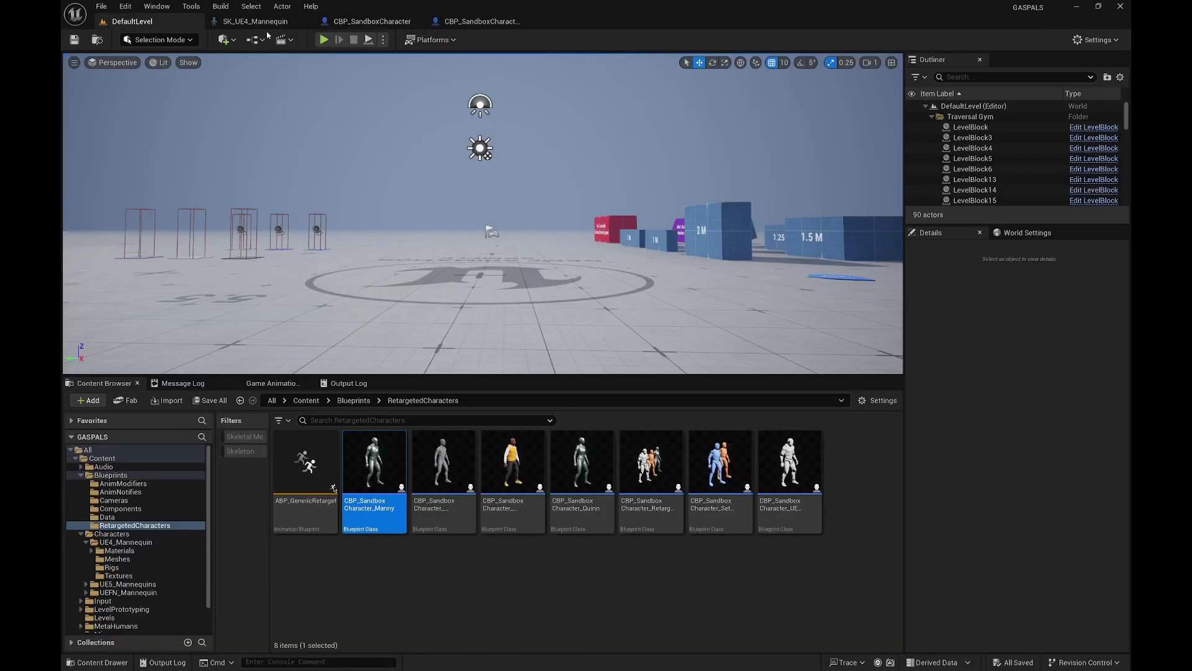
pyautogui.click(324, 40)
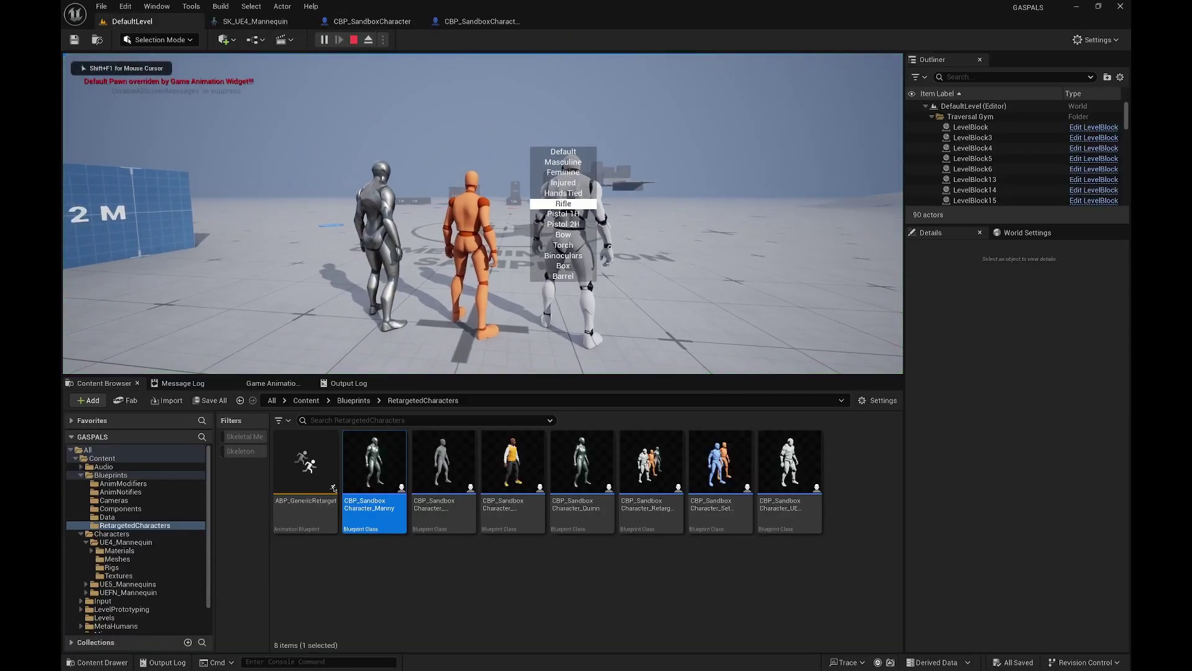
pyautogui.scroll(1, 483, 214)
pyautogui.press('q')
pyautogui.scroll(2, 483, 214)
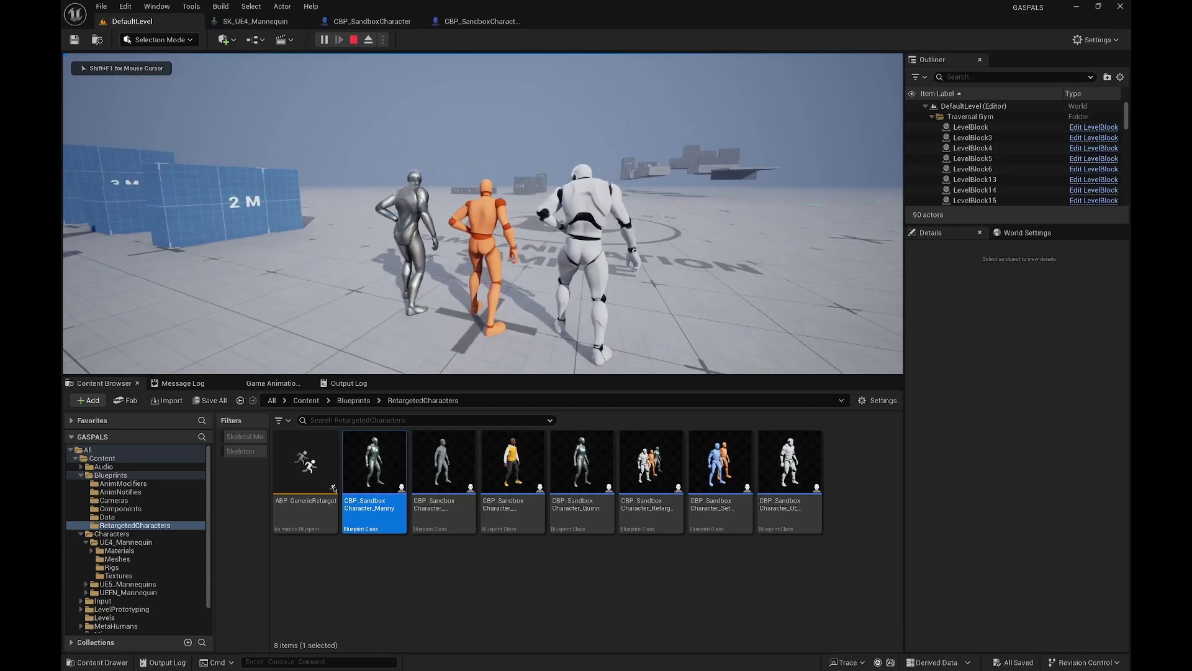
pyautogui.press('q')
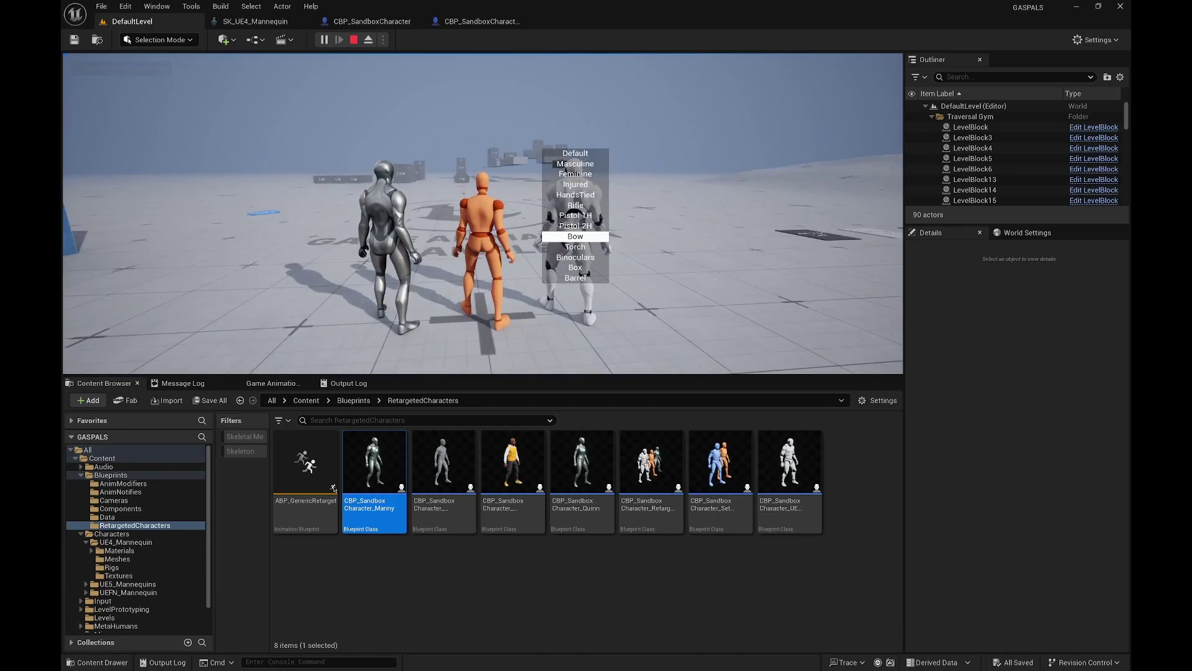
pyautogui.press('q')
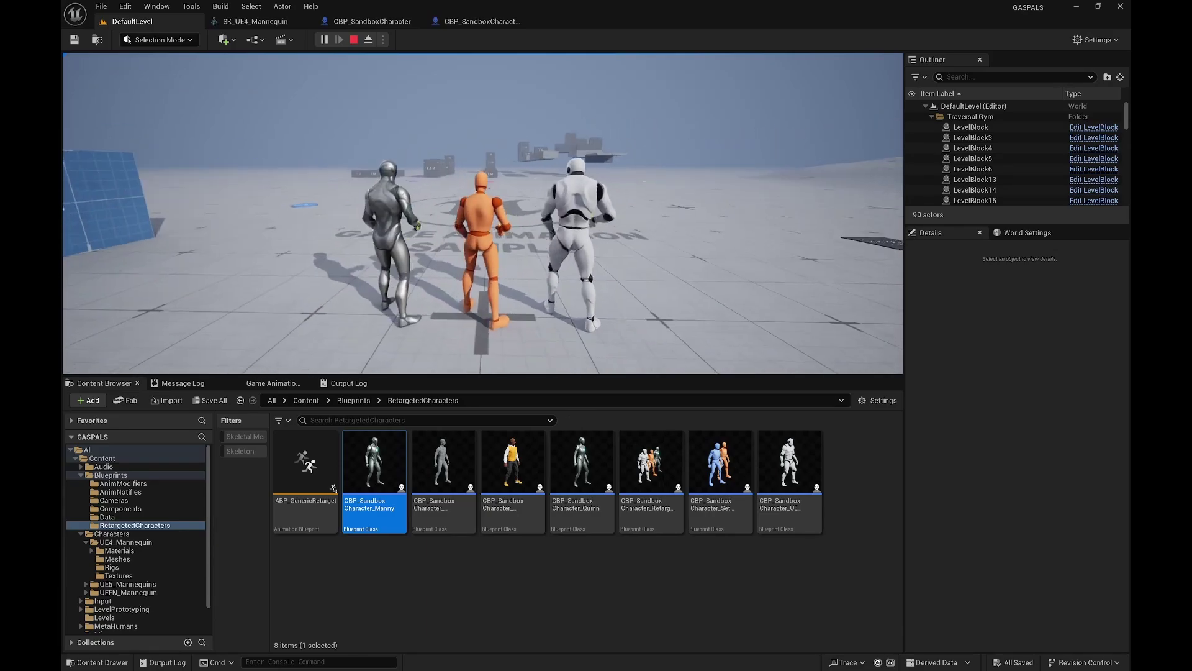
# Override the played pawn with the character in the orange and white hoodie and resume controlling the game.
pyautogui.press('w')
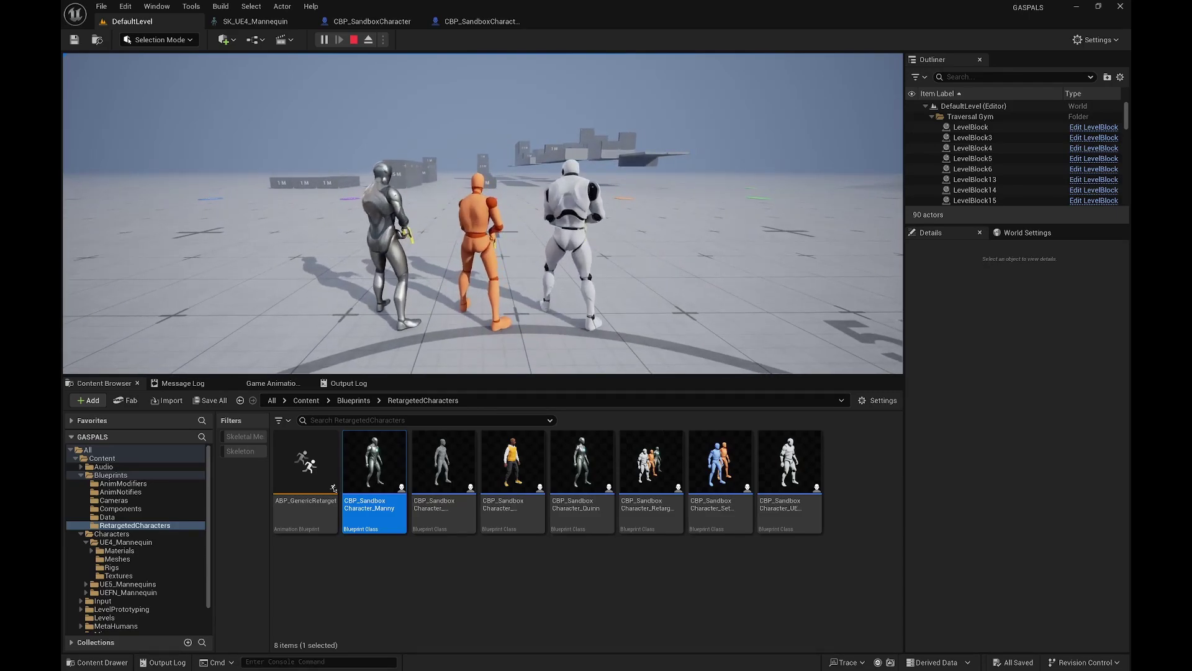
pyautogui.hotkey('shift', 'F1')
pyautogui.click(272, 383)
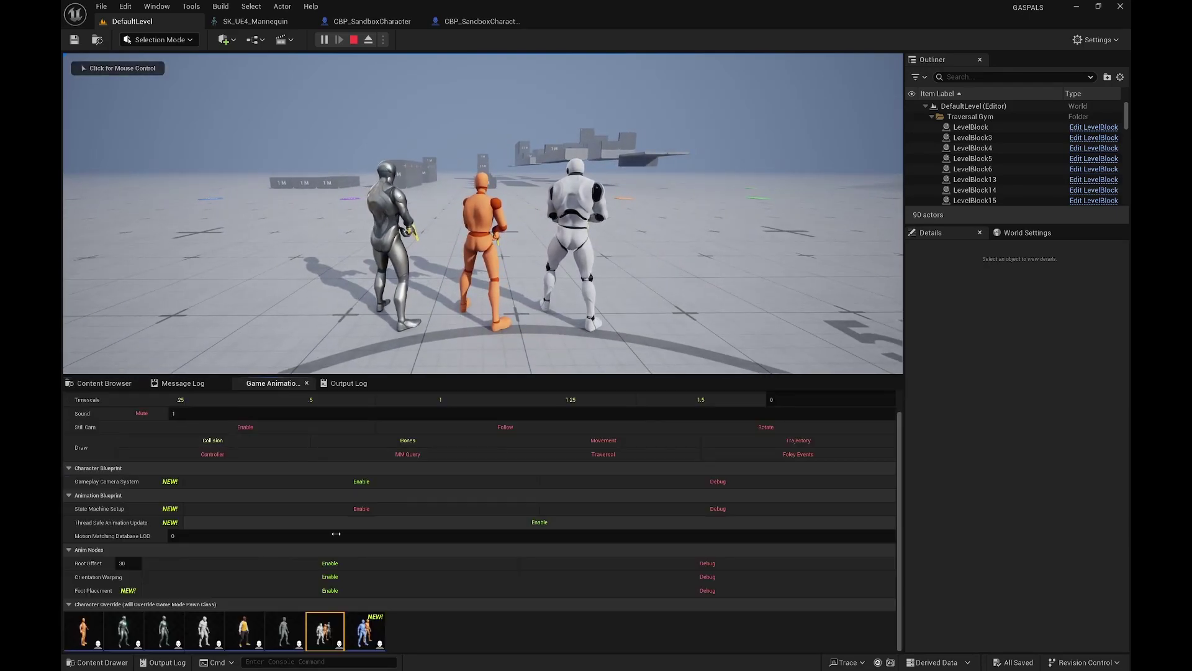
pyautogui.click(244, 630)
pyautogui.click(348, 280)
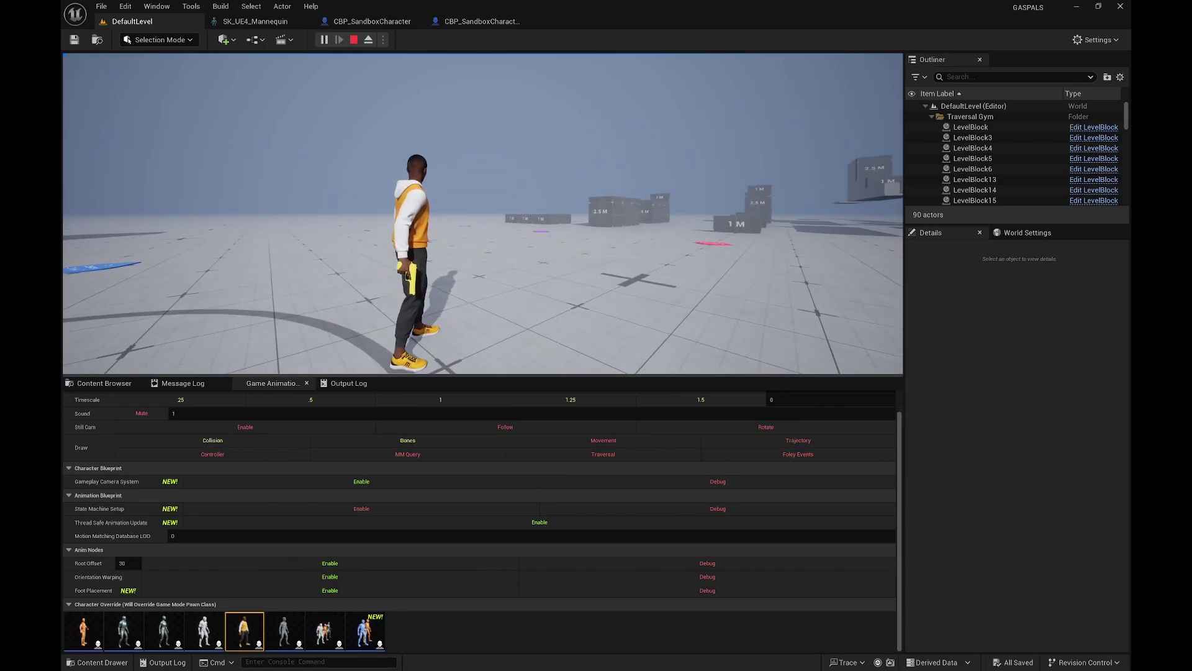
# Test the hooded character with its held item by running, jumping and ragdolling around the level until play is stopped.
pyautogui.press('w')
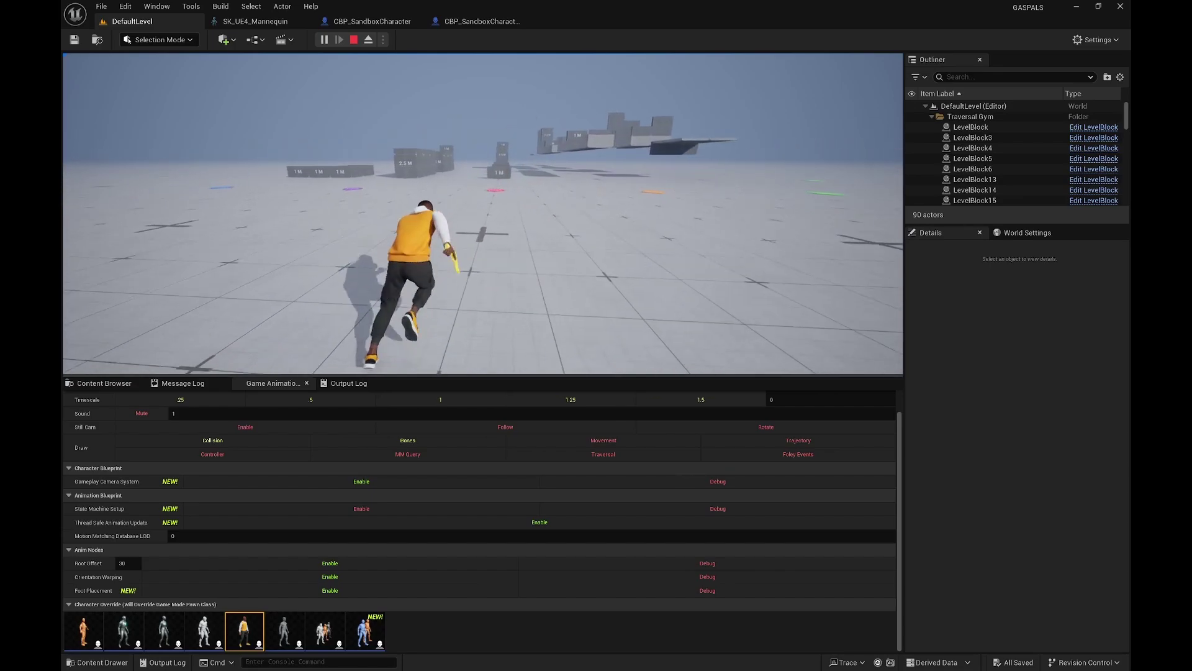
pyautogui.press('w')
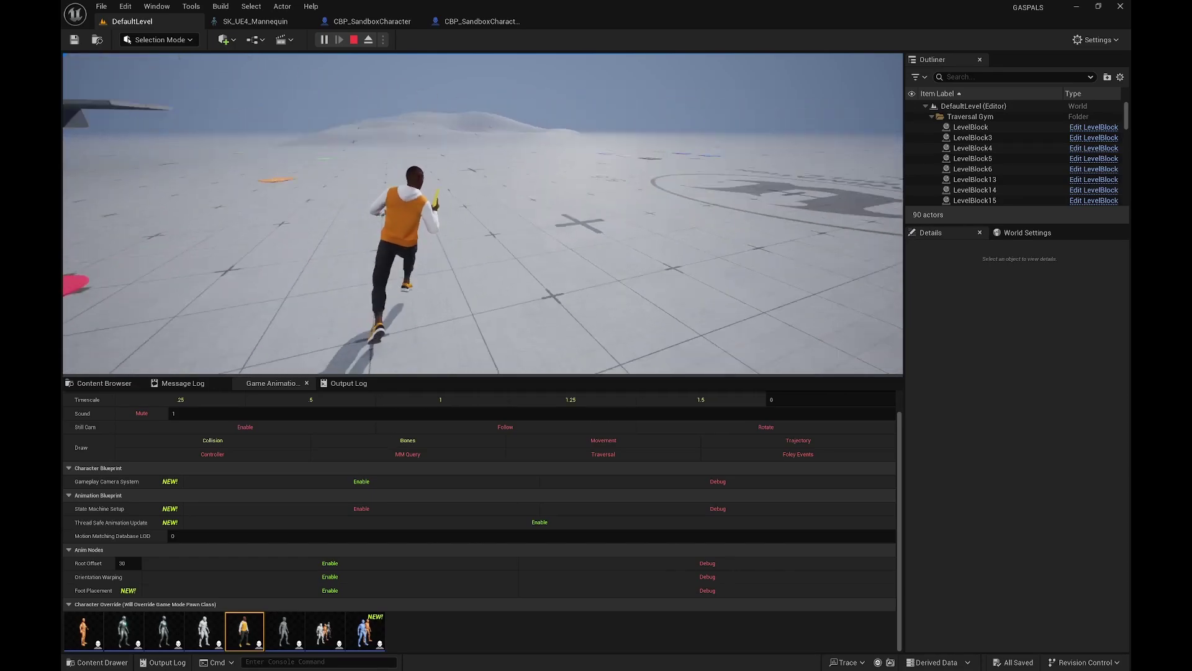
pyautogui.press('space')
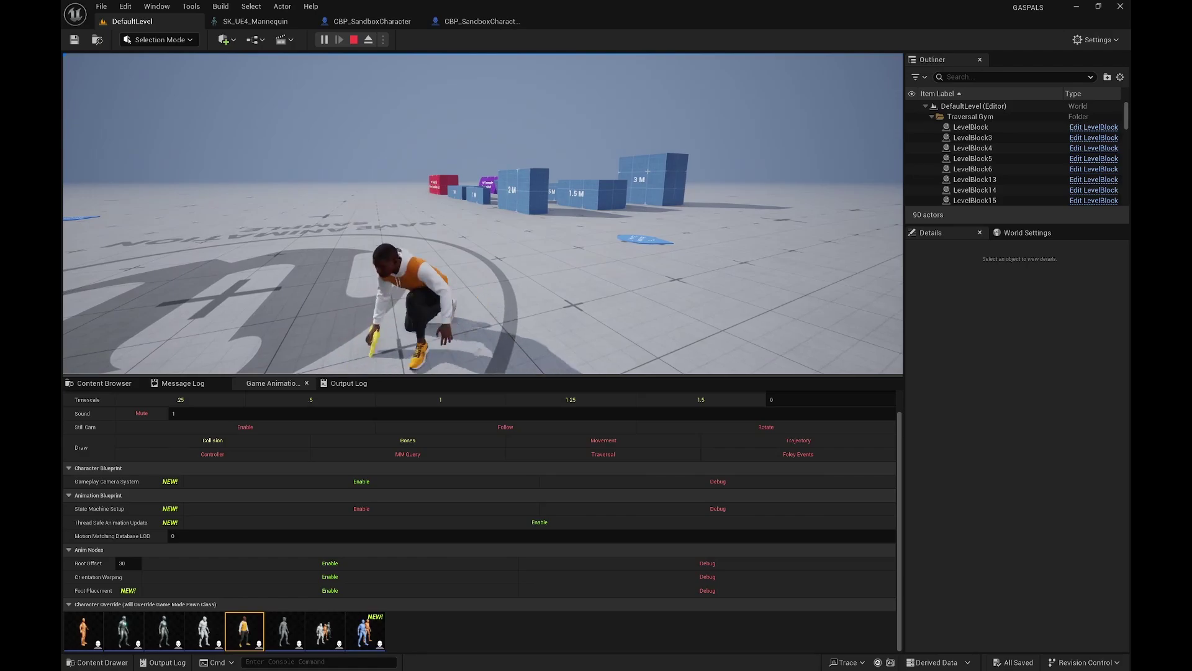
pyautogui.press('x')
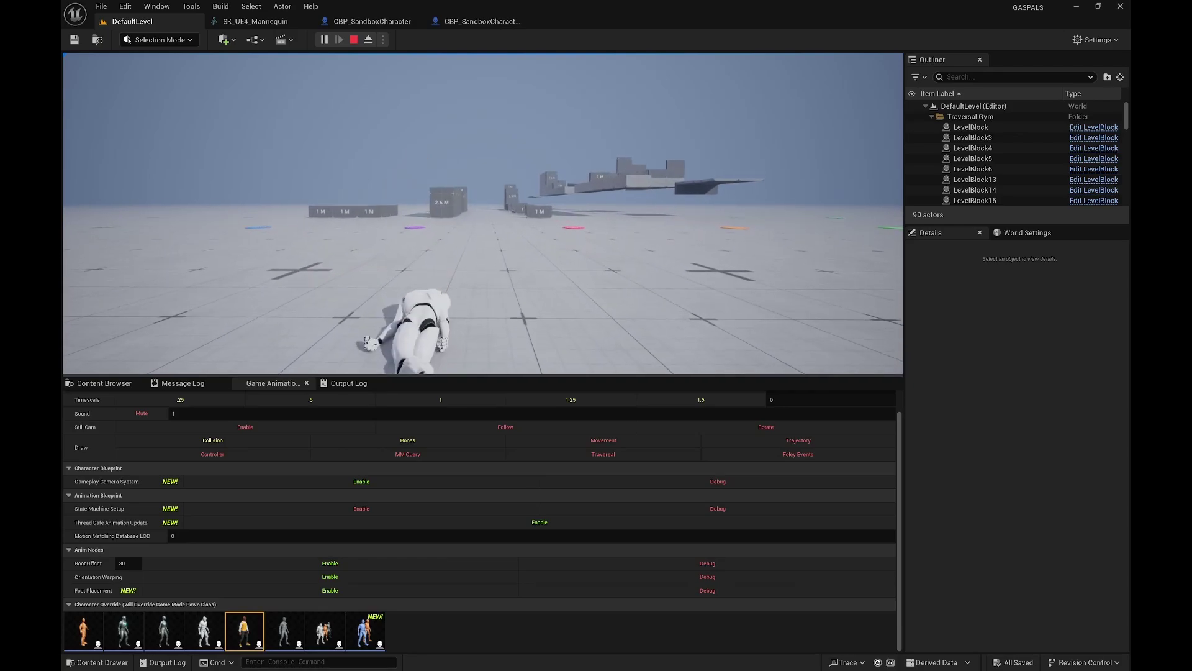
pyautogui.press('w')
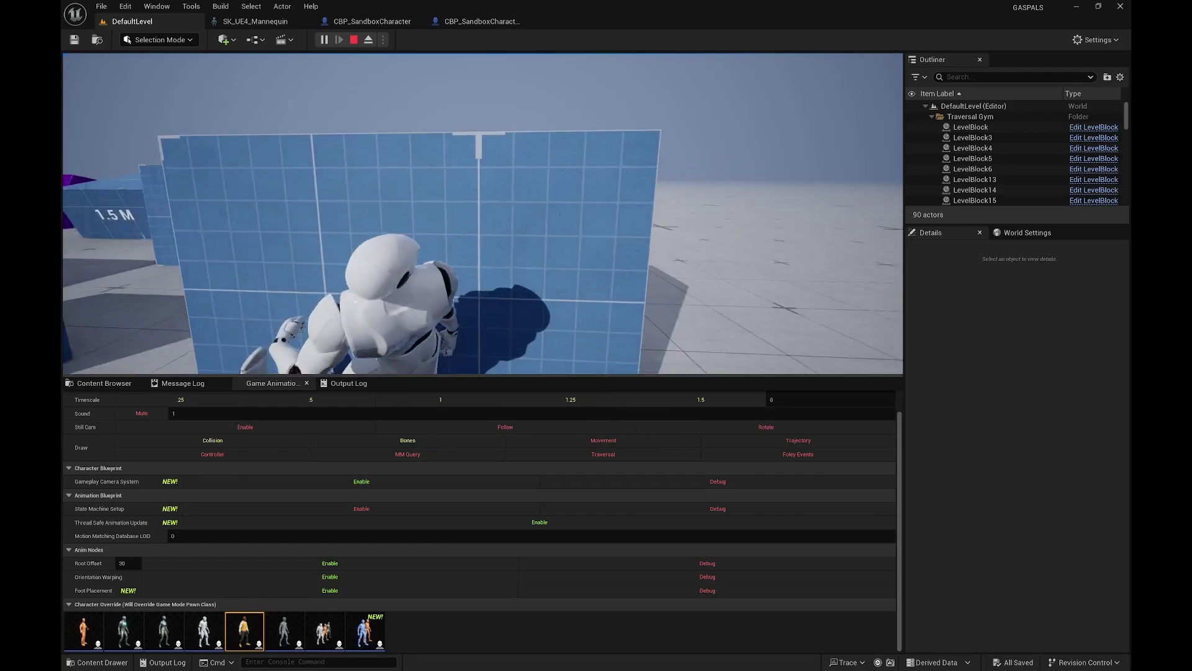
pyautogui.press('Escape')
# Examine the tick settings of the Manny component in CBP_SandboxCharacter_Manny by filtering its details for "tick".
pyautogui.click(479, 22)
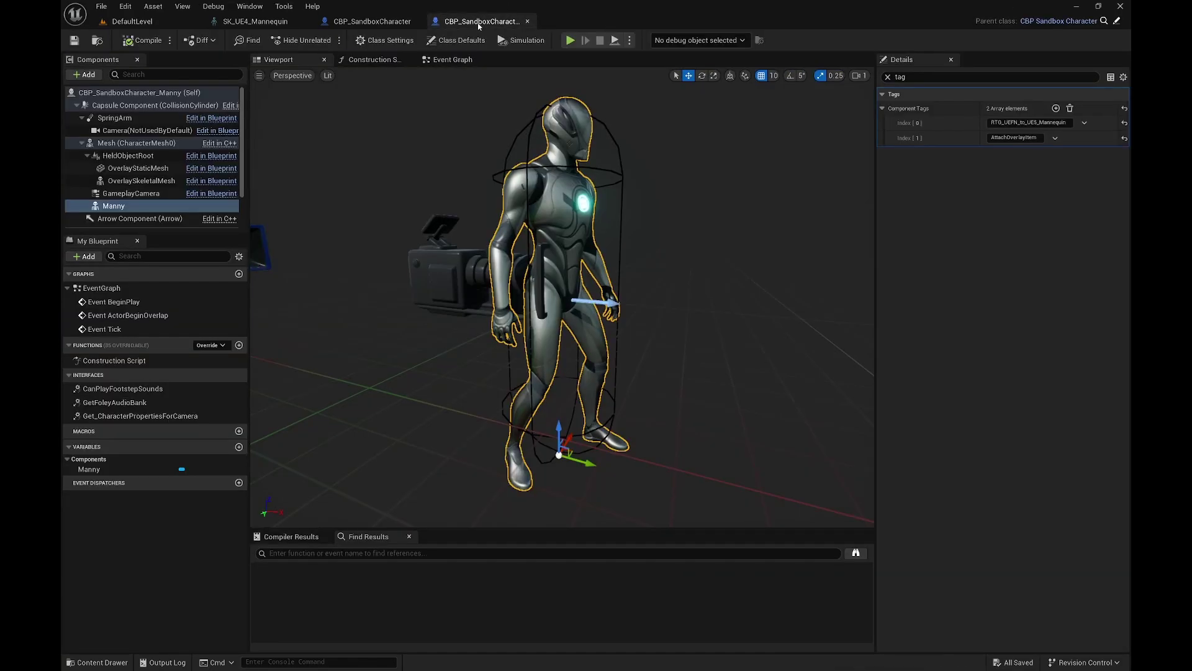
pyautogui.click(127, 195)
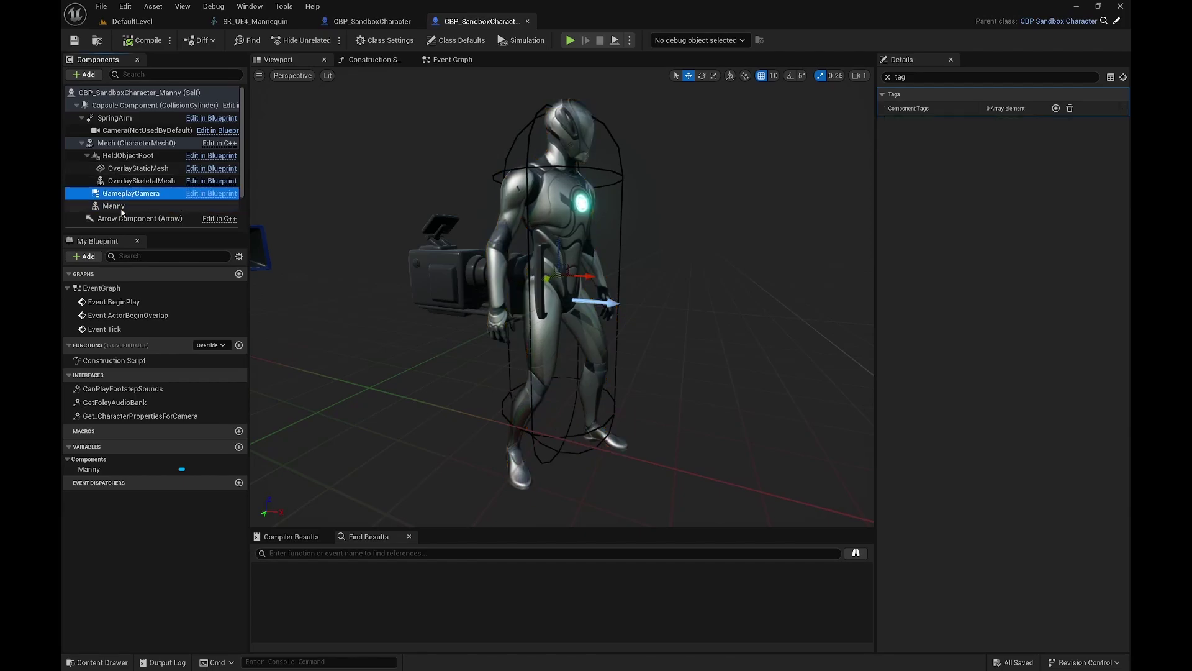
pyautogui.click(119, 208)
pyautogui.click(907, 76)
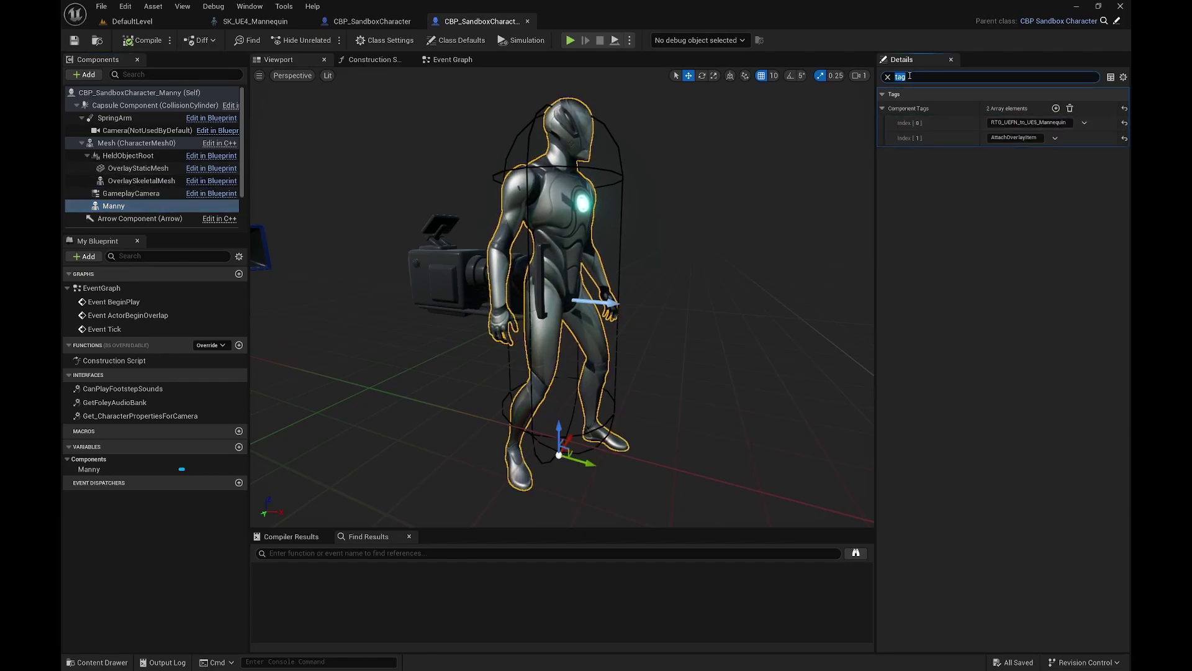
pyautogui.write('tick')
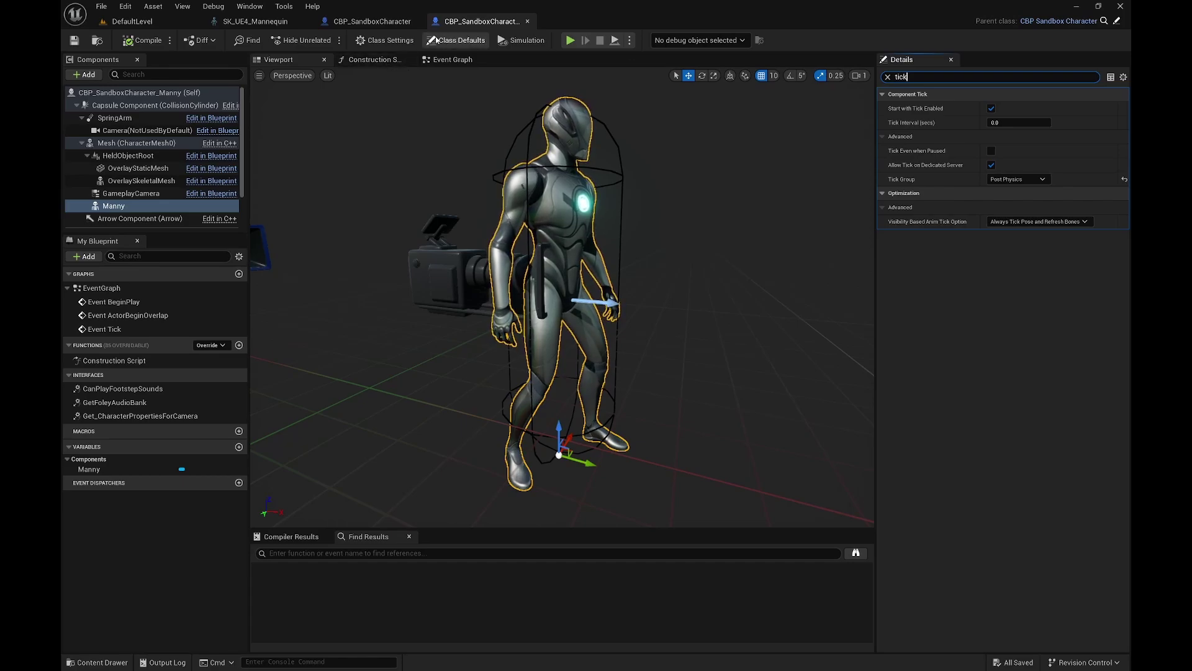
# Play the default level in full screen and run the hooded character forward, sideways and back across the open floor.
pyautogui.click(198, 24)
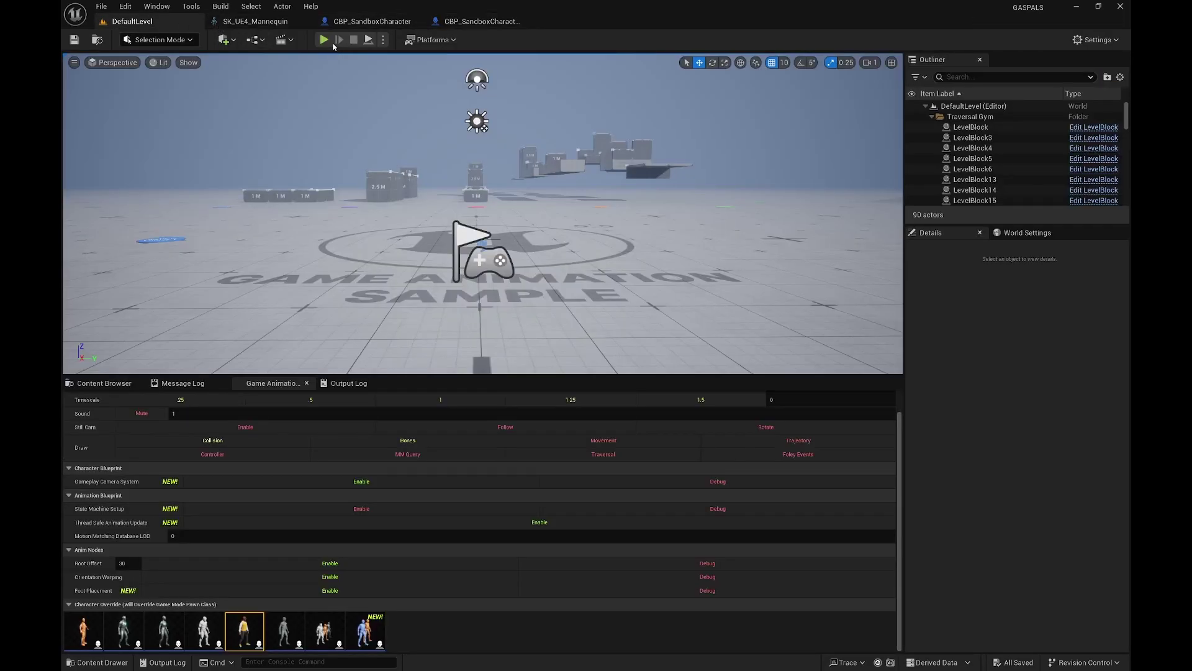
pyautogui.click(325, 40)
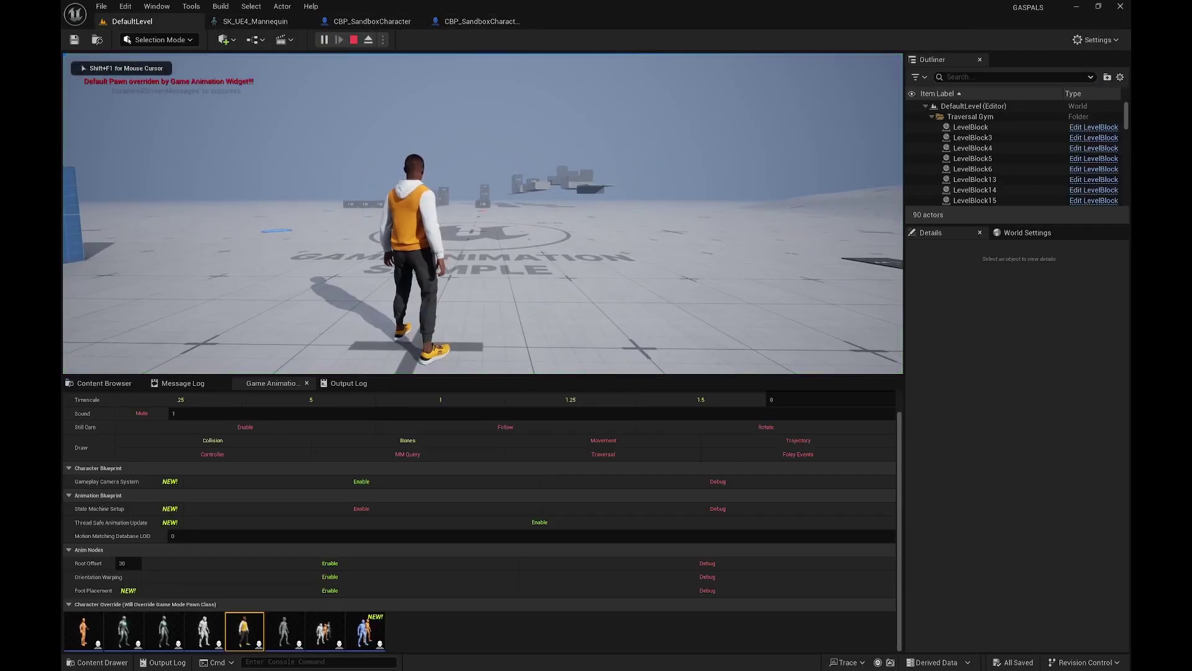
pyautogui.press('F11')
pyautogui.press('w')
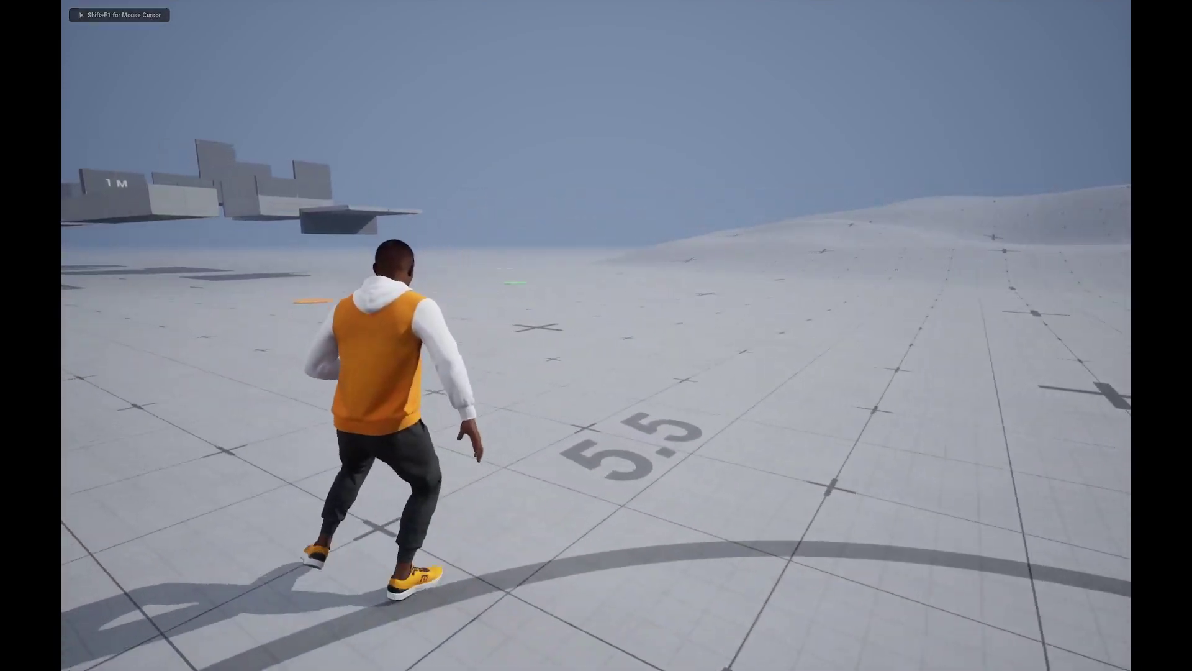
pyautogui.press('w')
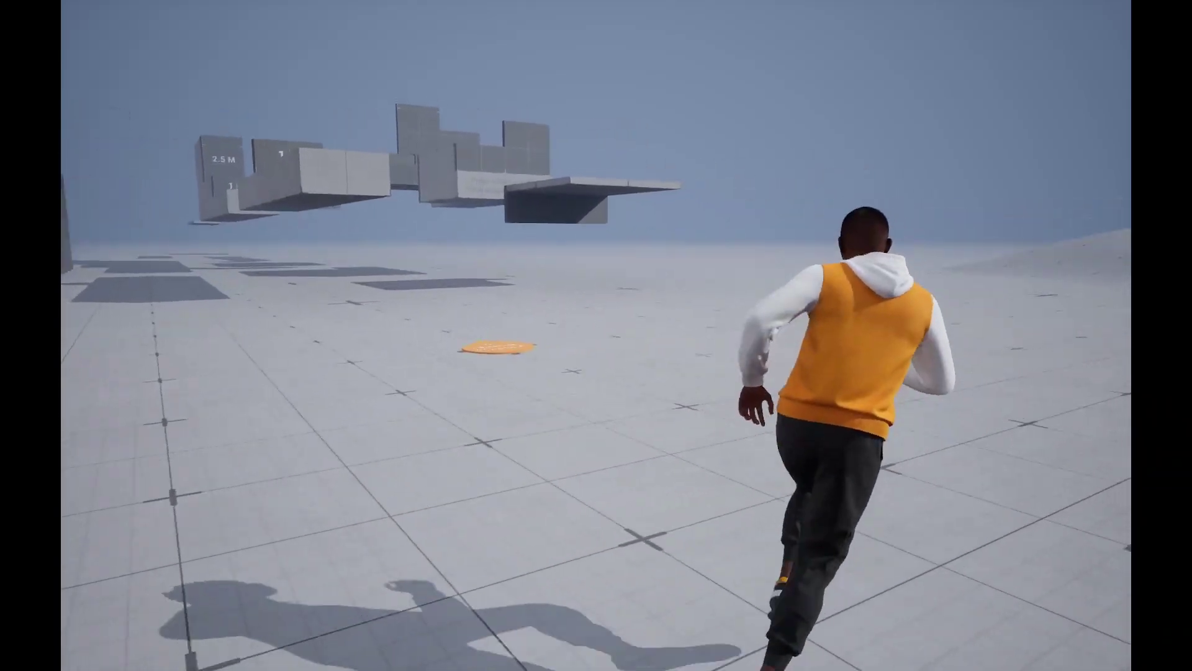
pyautogui.press('d')
pyautogui.press('s')
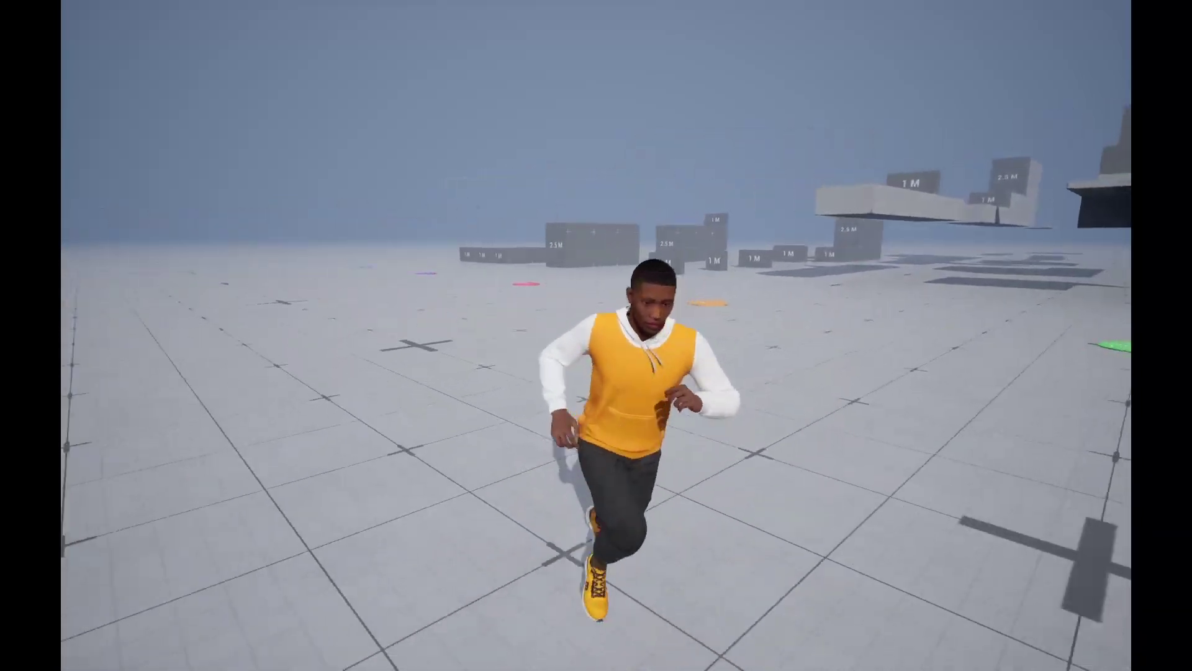
pyautogui.press('a')
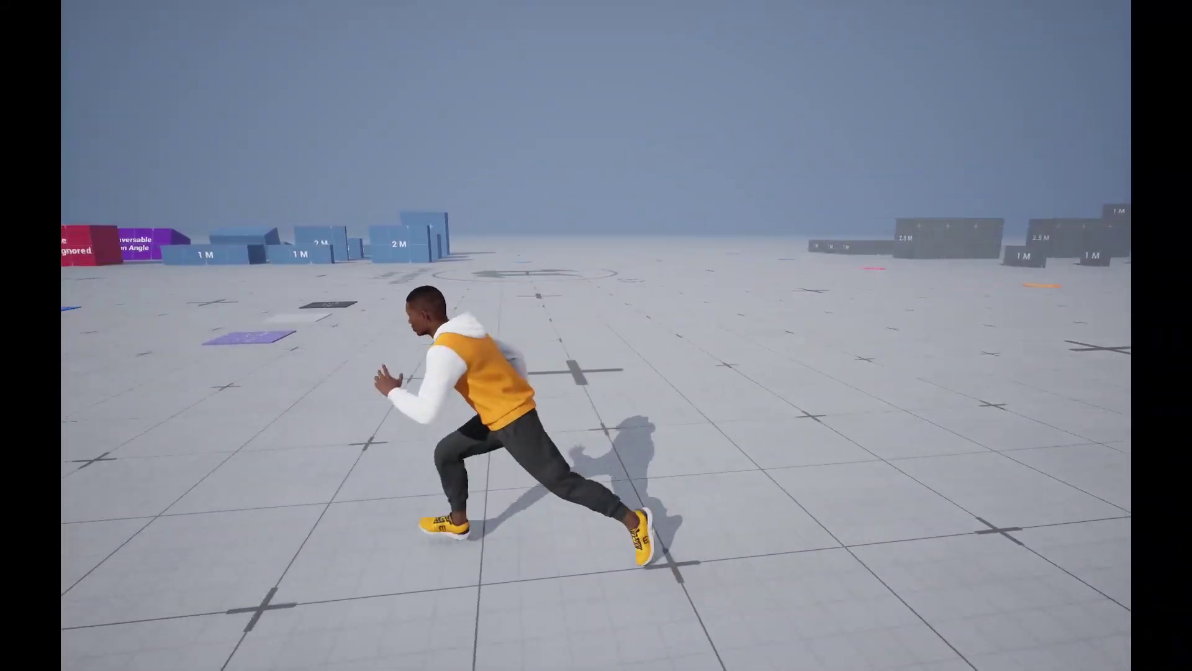